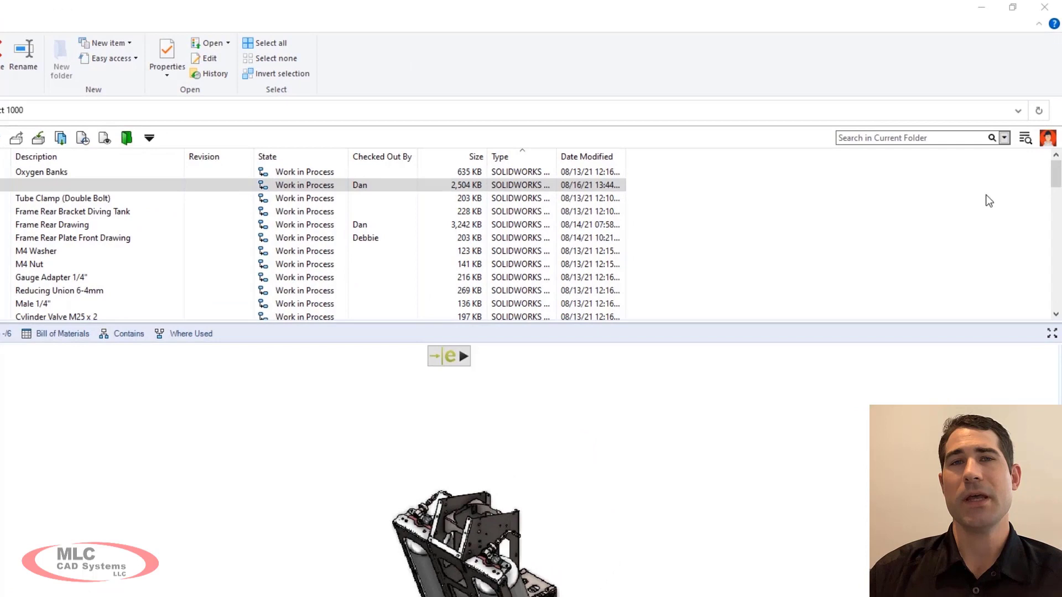
Set your status message to 'Finishing The Rear Frame' and view another user's status card
mouse_move(1047, 144)
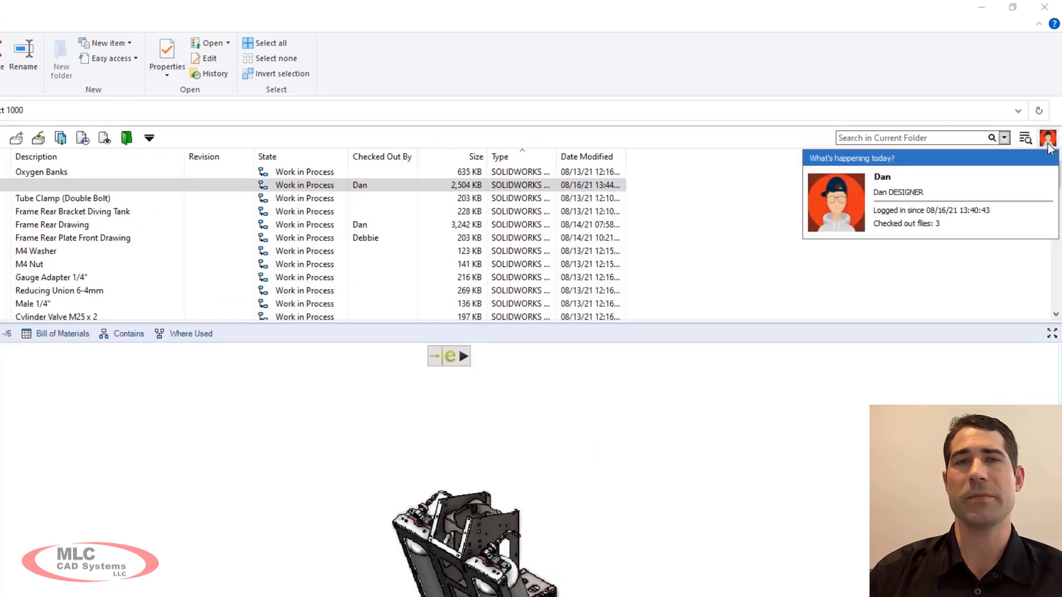
left_click(1045, 158)
type("Finishing The Rear Frame")
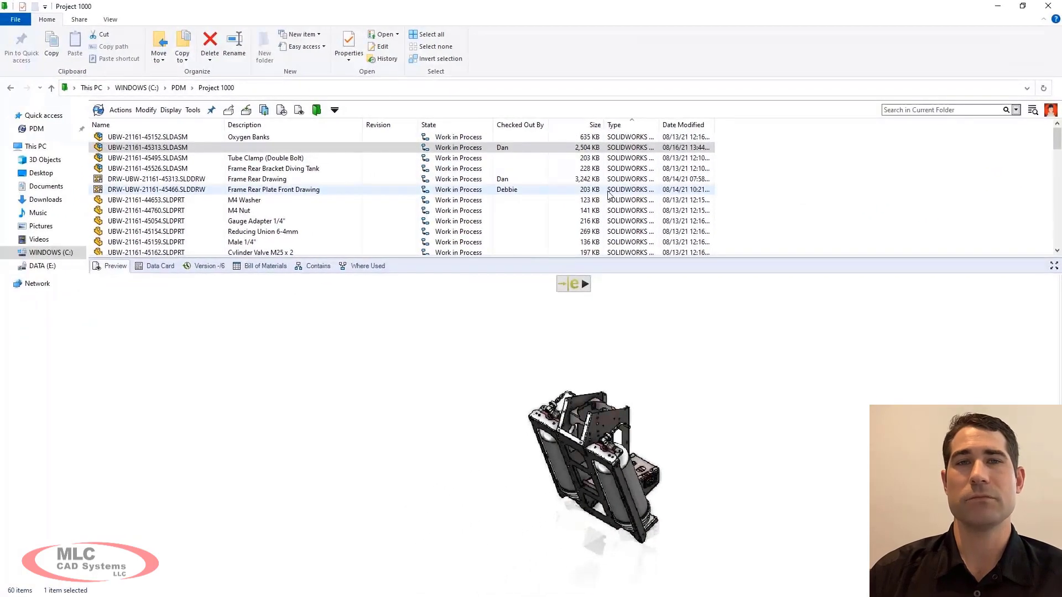
mouse_move(513, 193)
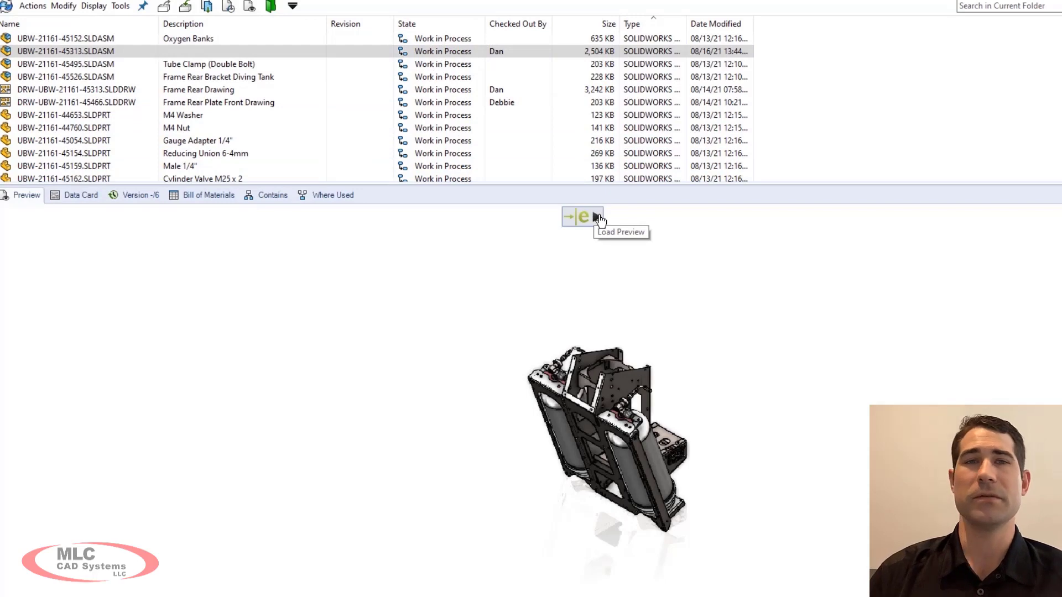
Load the interactive eDrawings 3D preview of assembly UBW-21161-45313.SLDASM
left_click(600, 220)
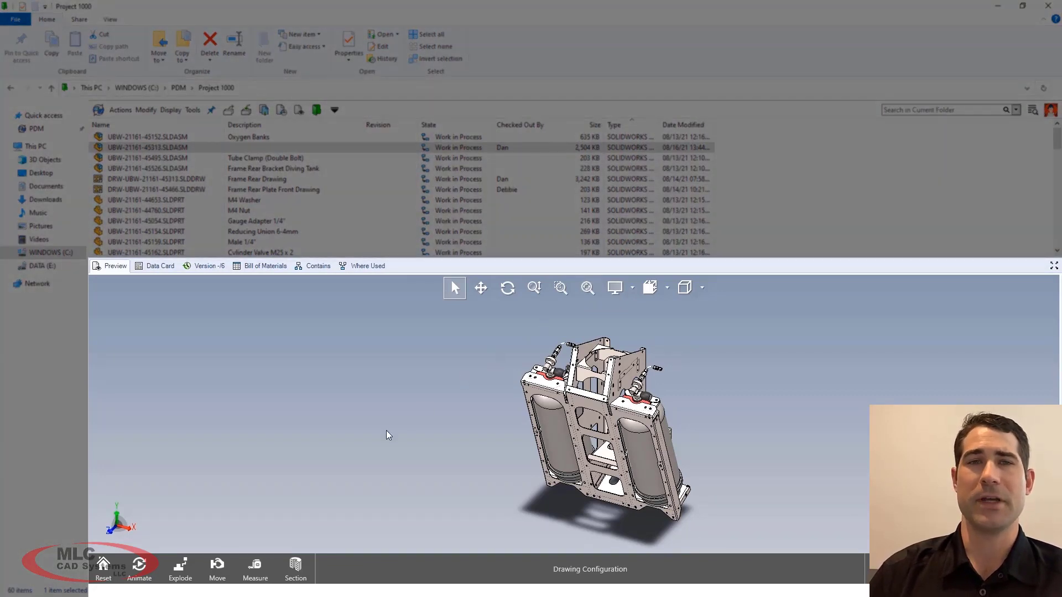
Switch the preview's measuring length unit to Millimeters and highlight a tank component
left_click(255, 568)
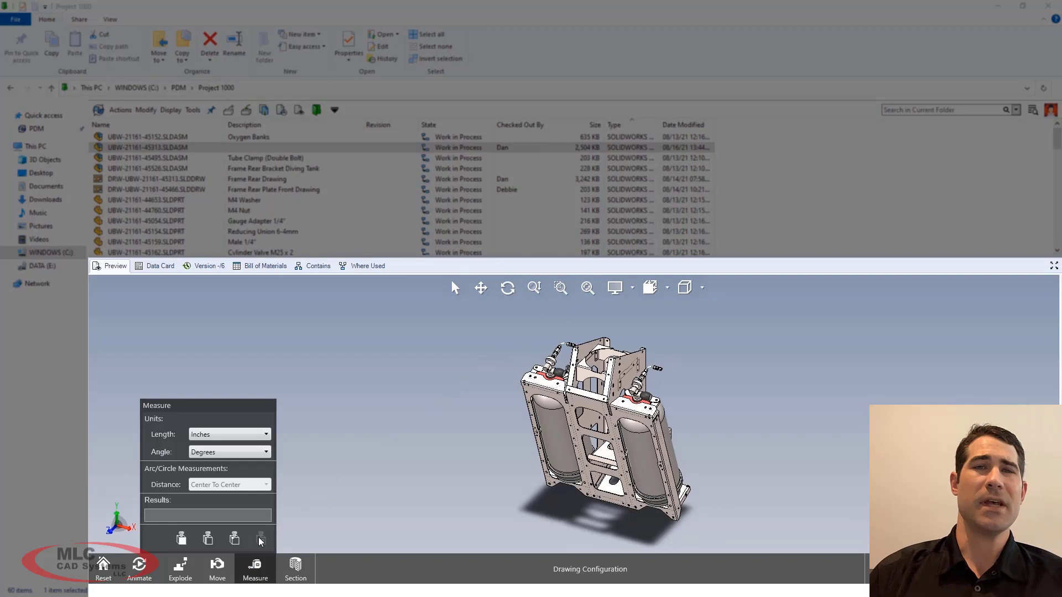
left_click(266, 436)
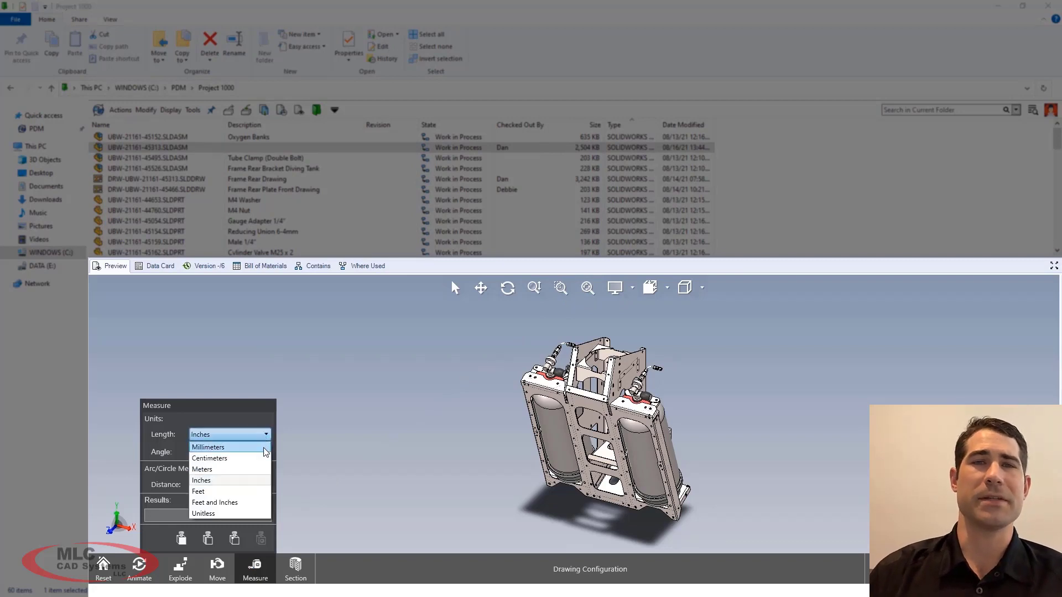
left_click(264, 449)
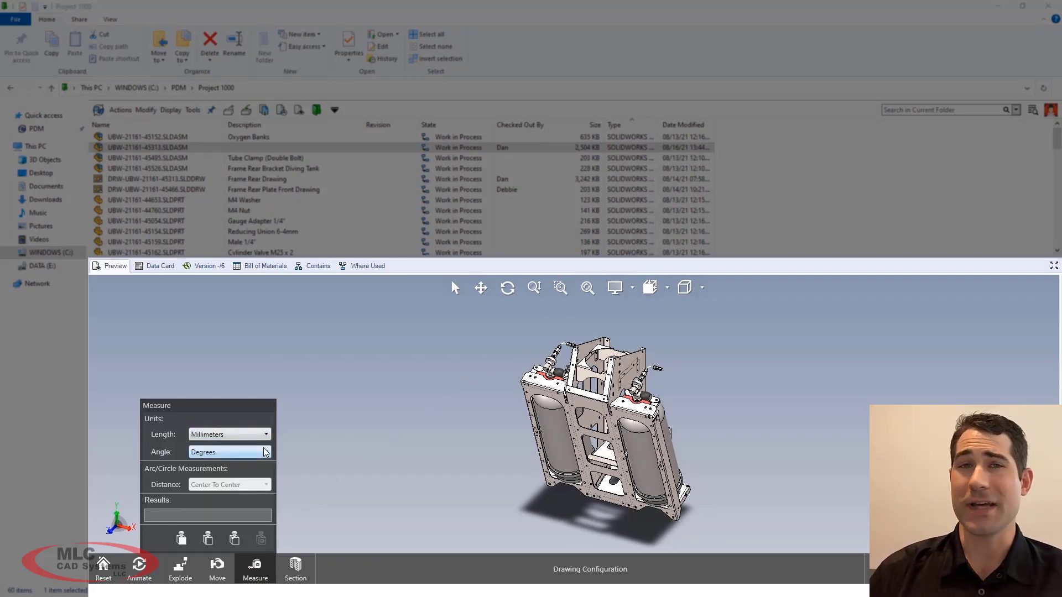
left_click(252, 564)
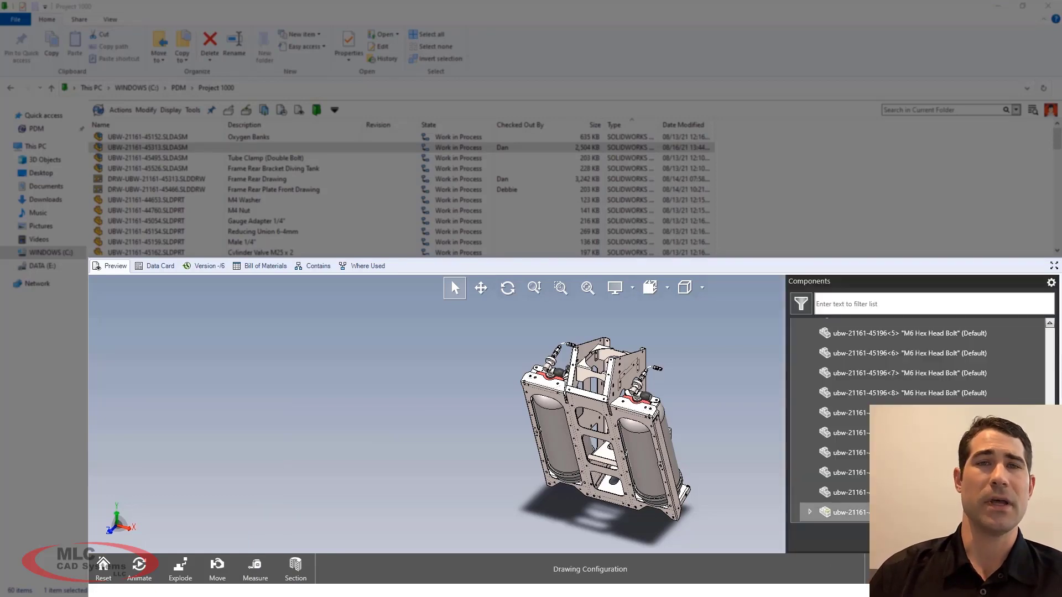
left_click(846, 512)
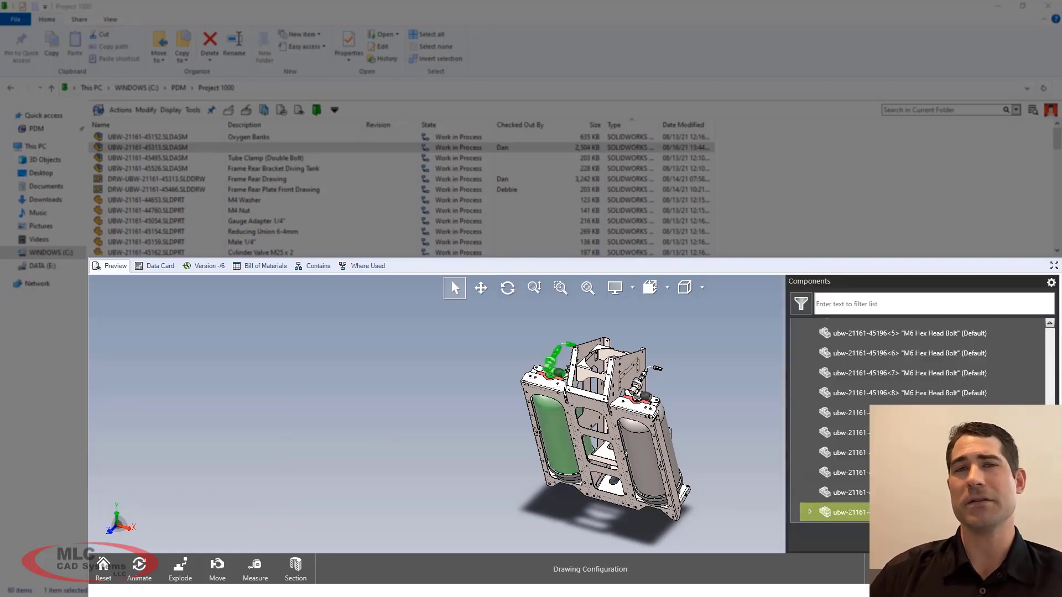
left_click(754, 423)
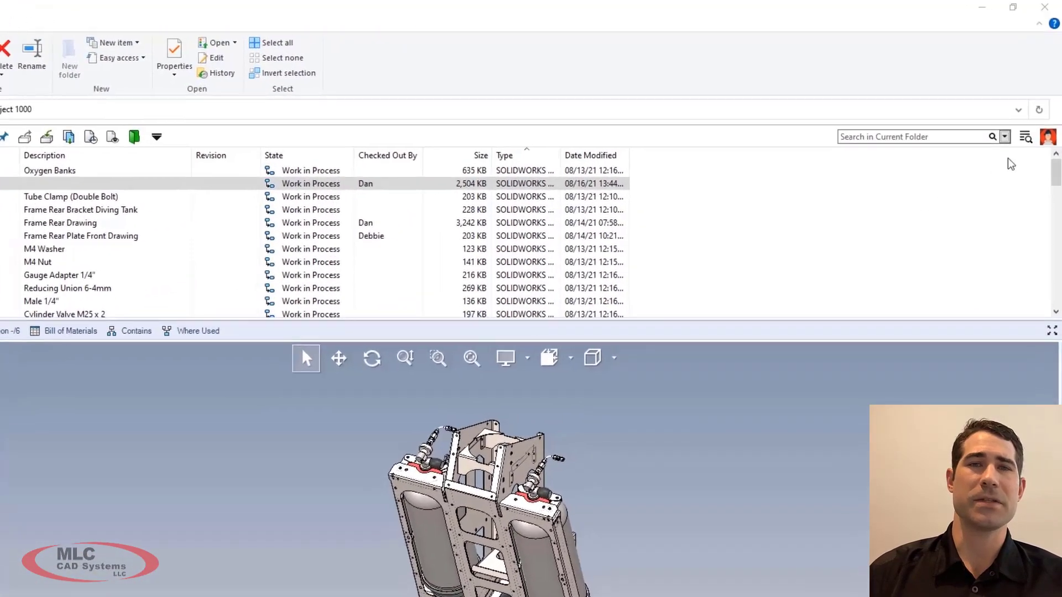
Run an EXALEAD OnePart search for CE
left_click(1034, 116)
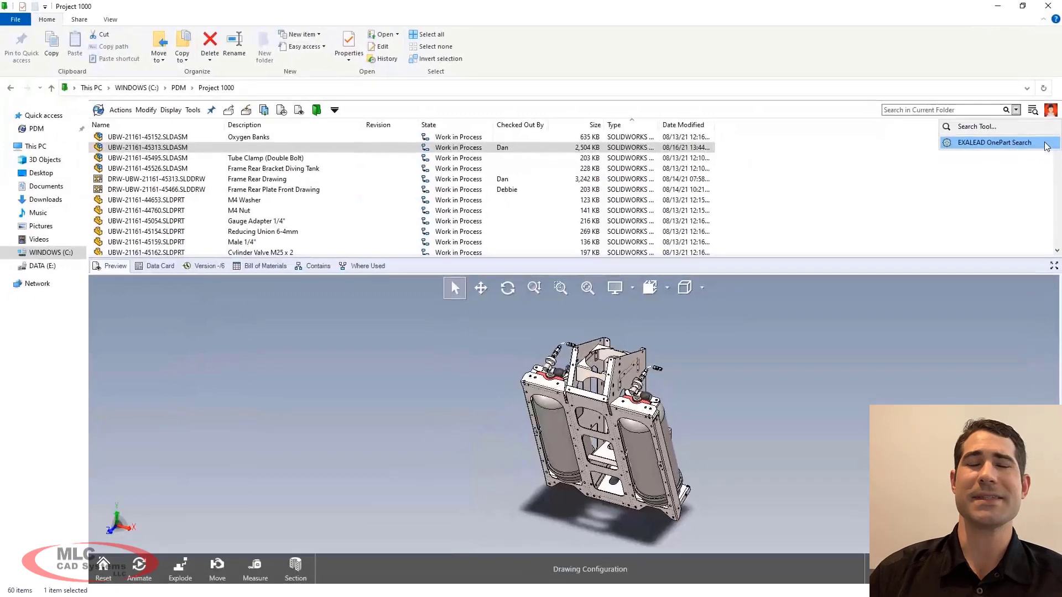
left_click(1029, 180)
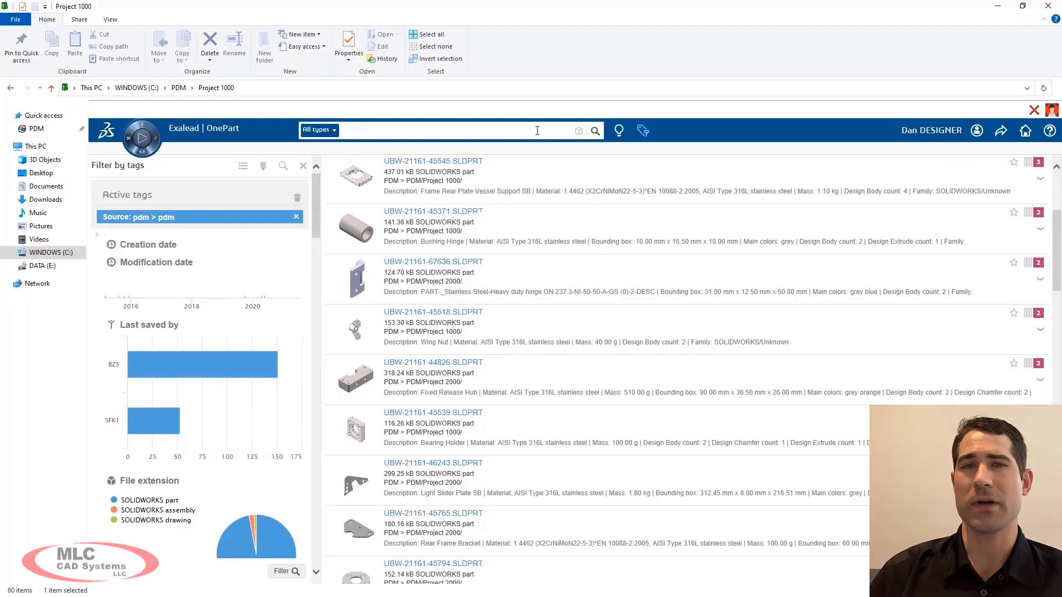
type("CE")
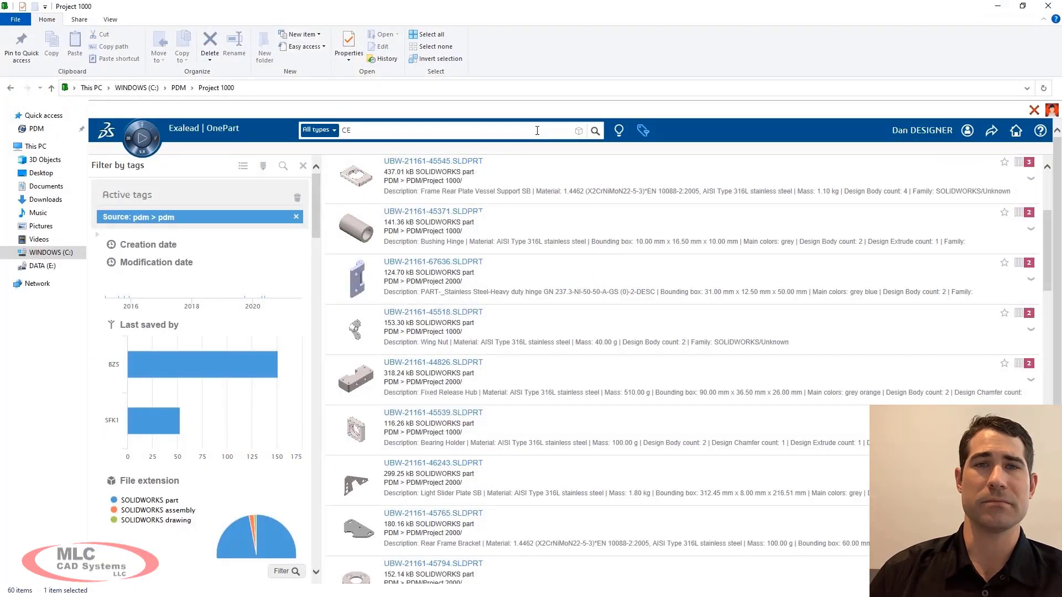
key("Return")
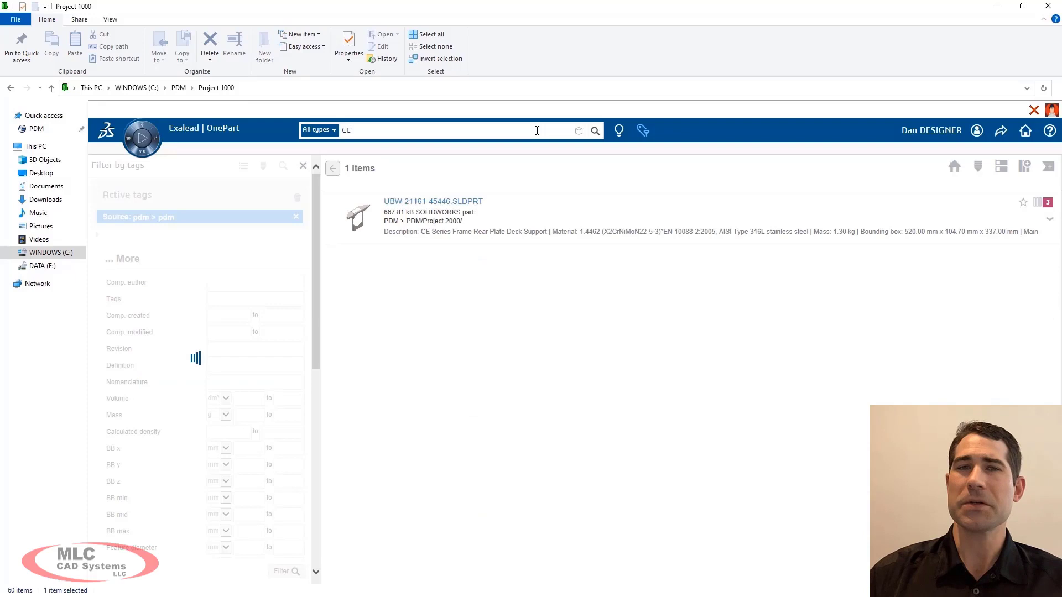
left_click(426, 207)
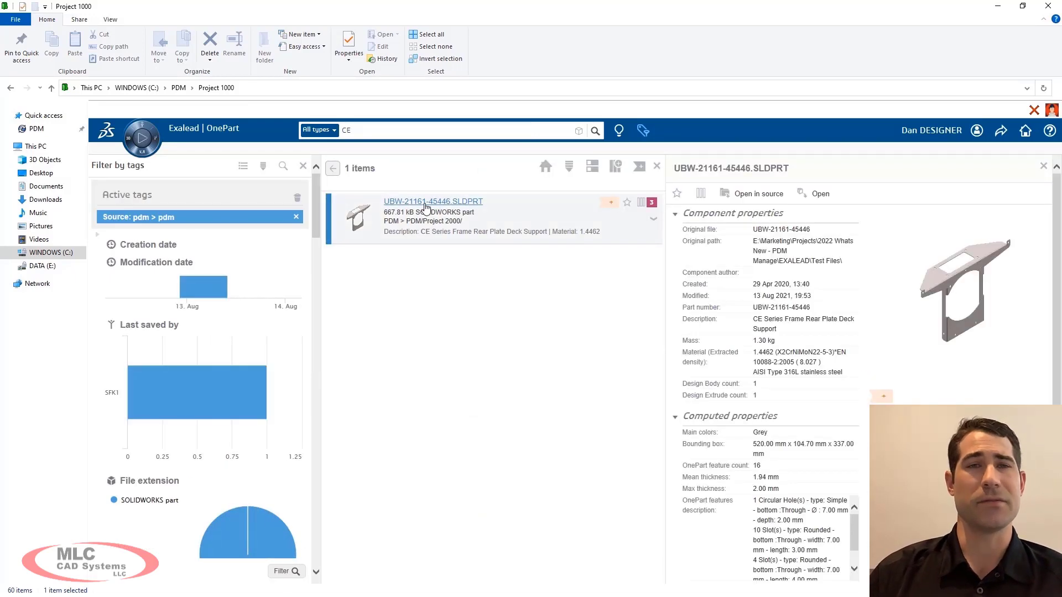
left_click(701, 193)
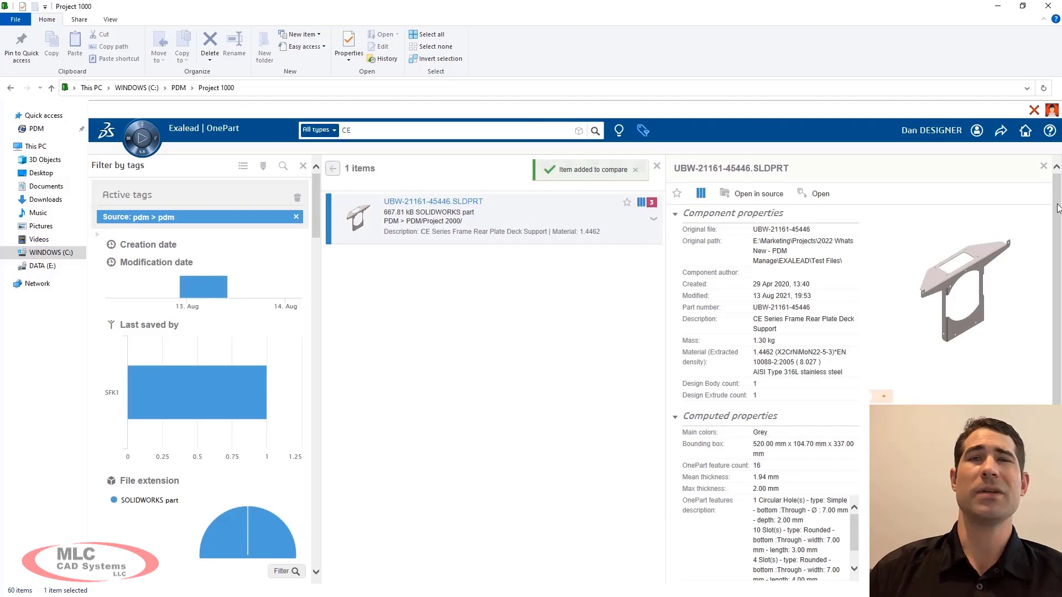
scroll(774, 332, "down", 5)
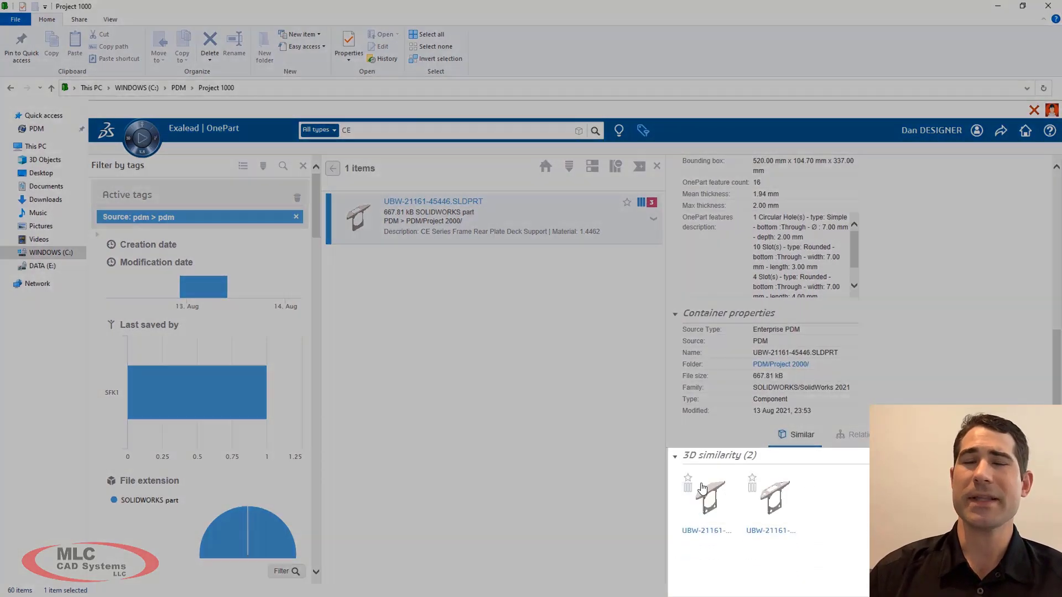
left_click(687, 487)
left_click(752, 487)
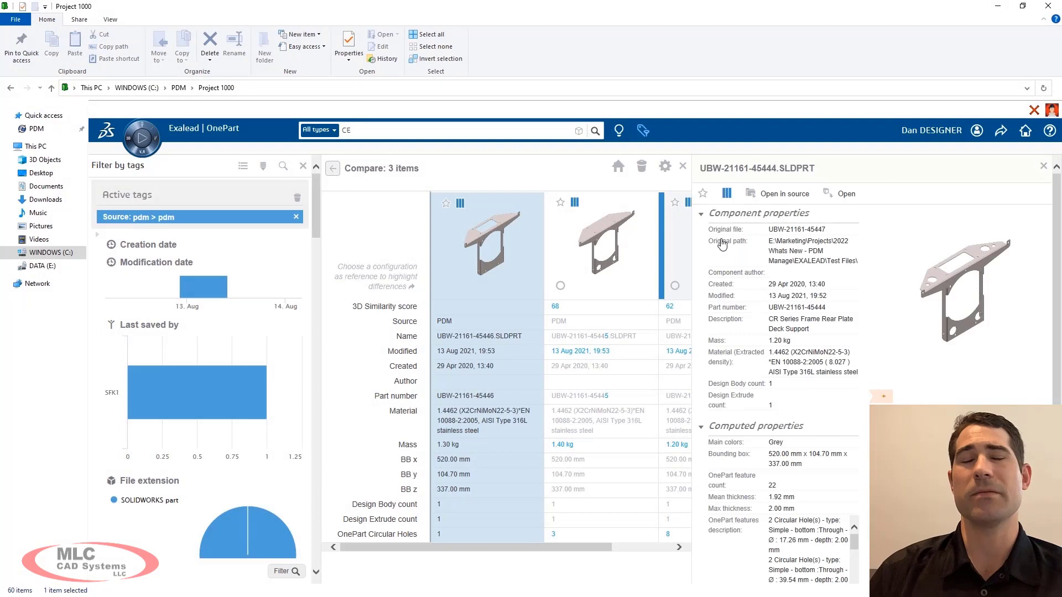
left_click(827, 195)
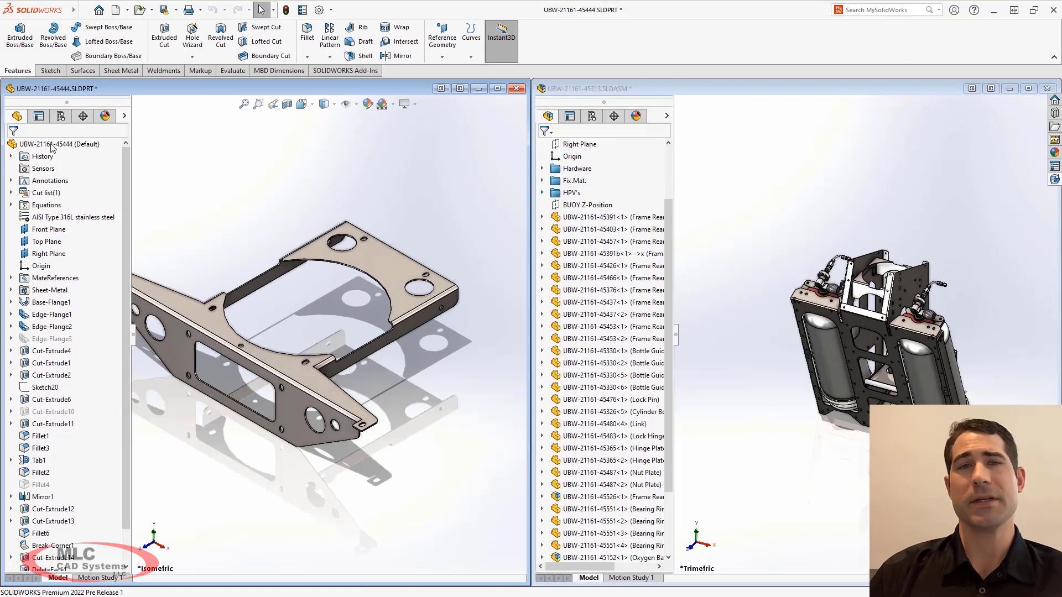
left_click_drag(52, 147, 885, 271)
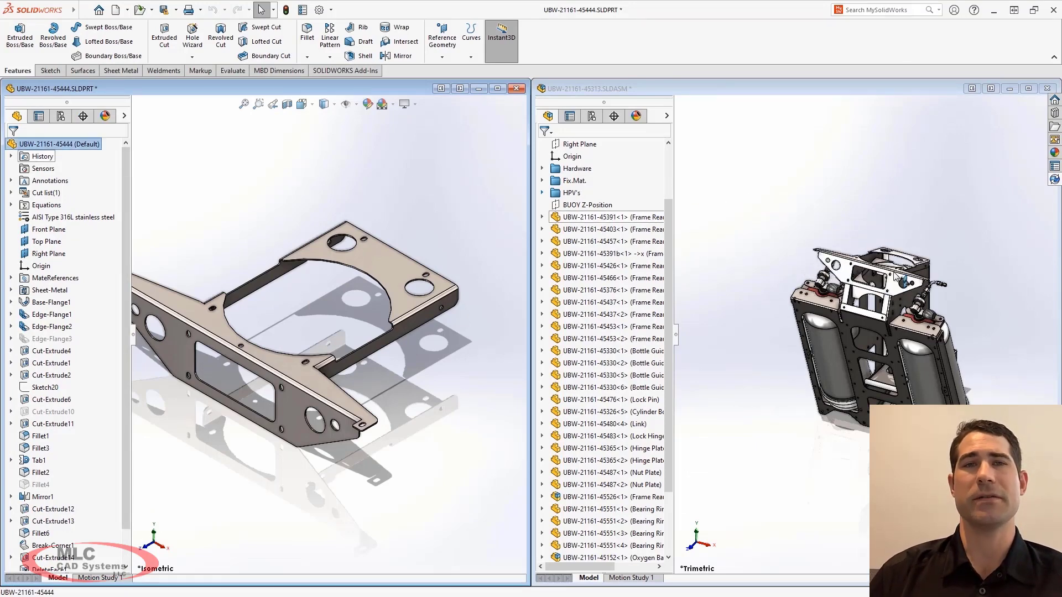
left_click(1027, 88)
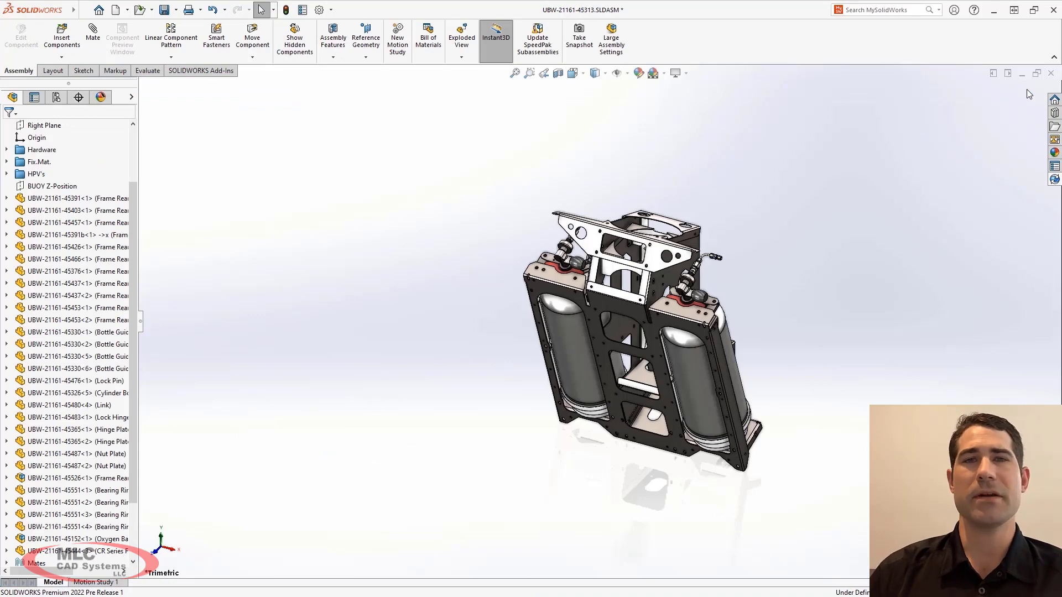
right_click(897, 203)
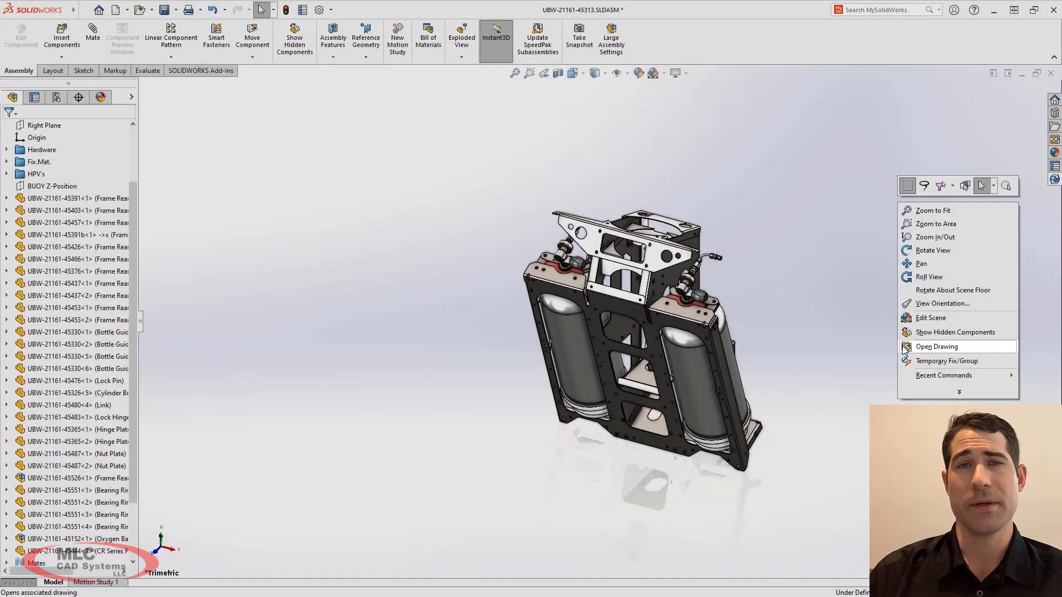
left_click(934, 346)
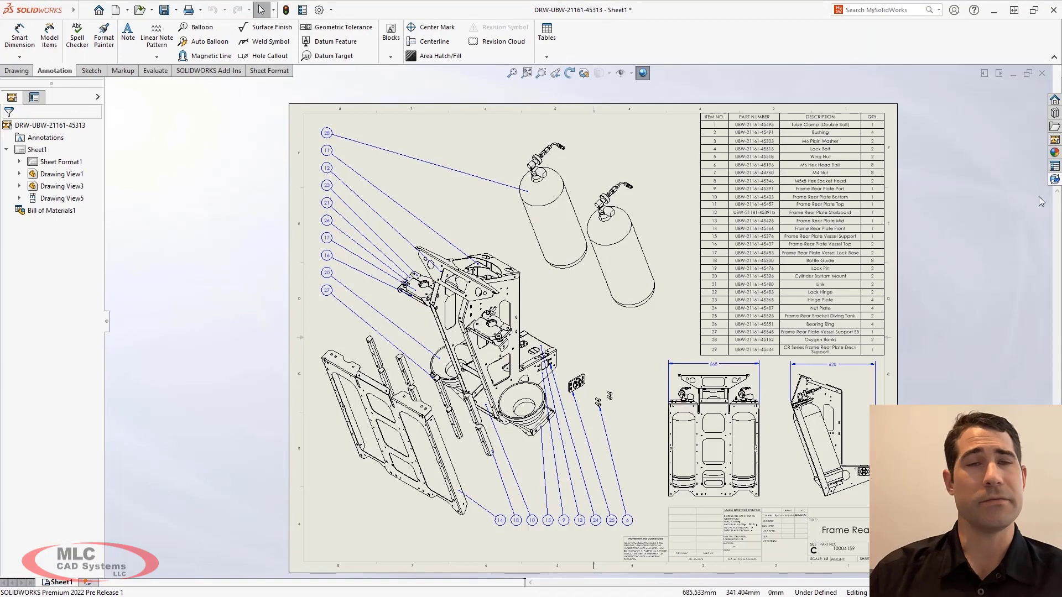
left_click(1054, 179)
left_click(1054, 143)
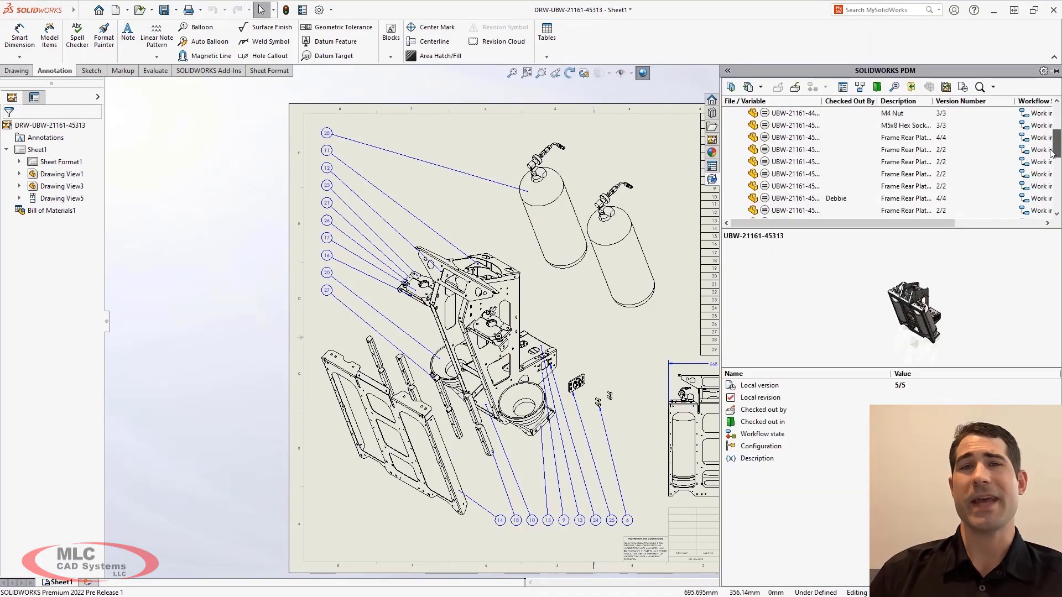
right_click(754, 199)
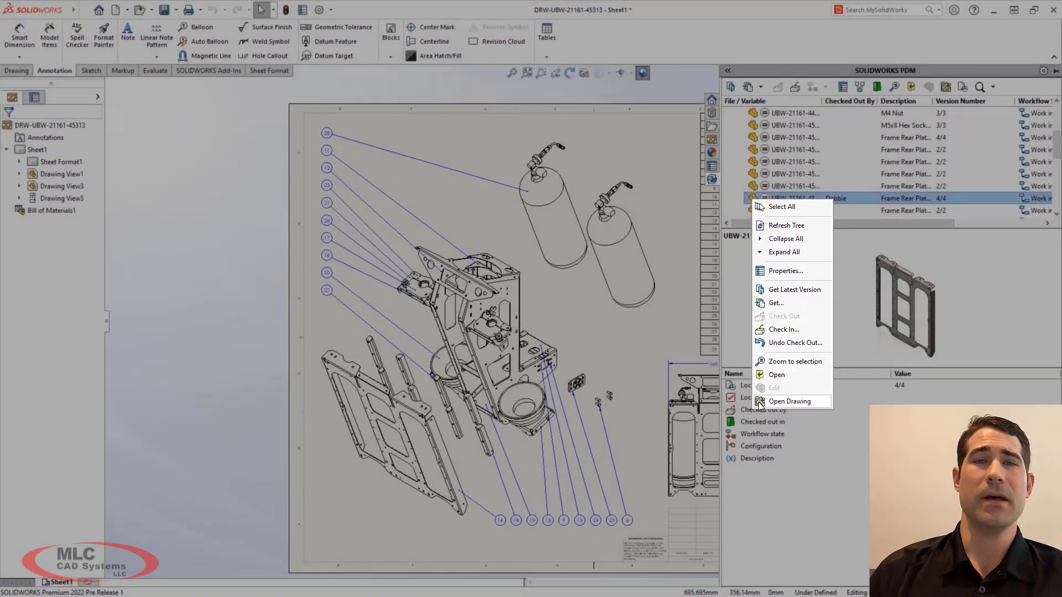
left_click(785, 402)
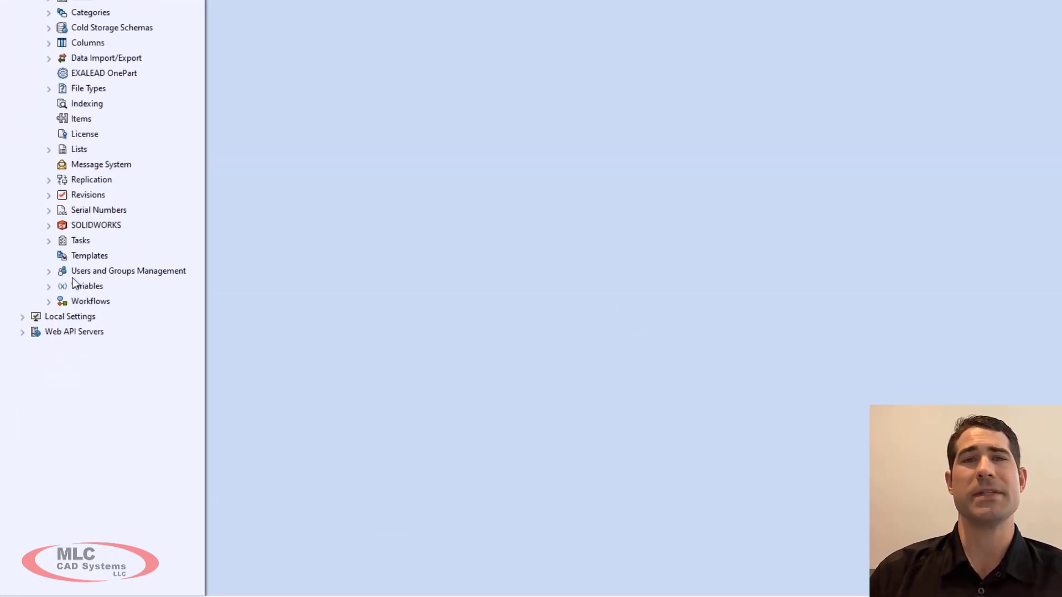
Add a Windows user to the vault as a new user and review its properties
left_click(49, 271)
left_click(62, 286)
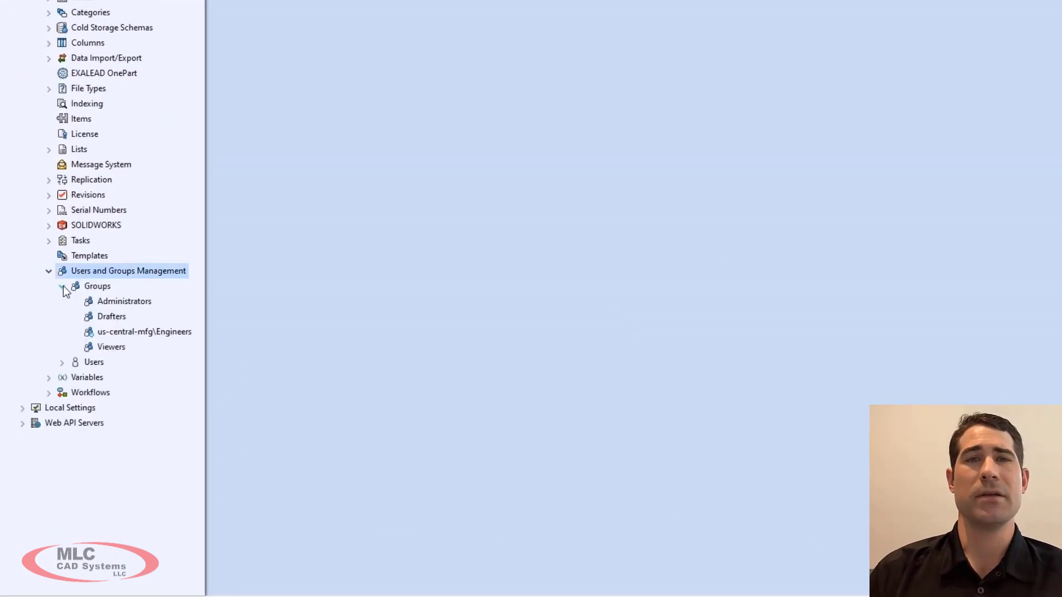
left_click(61, 362)
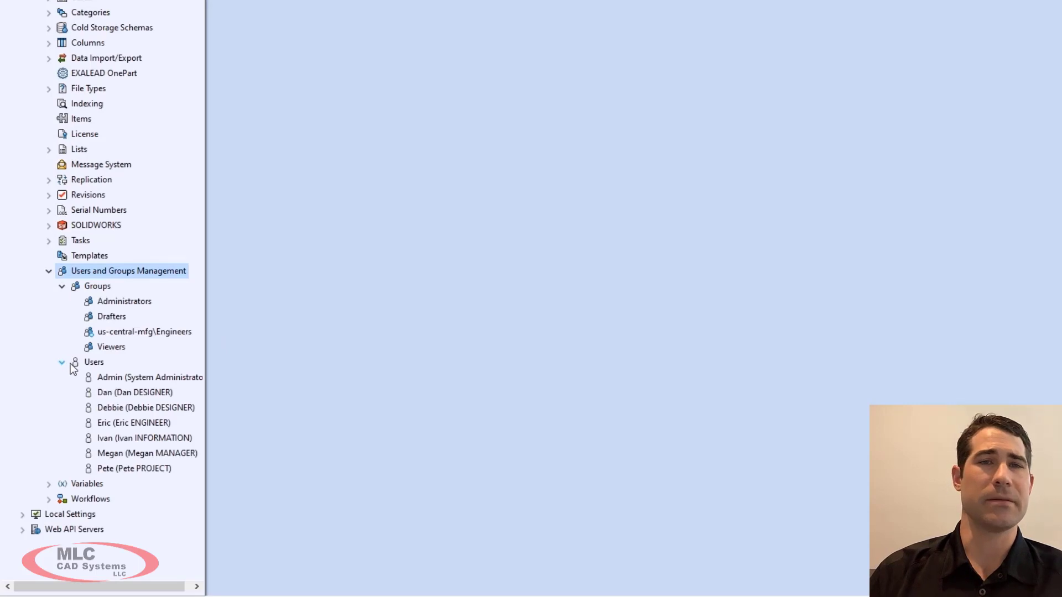
right_click(76, 364)
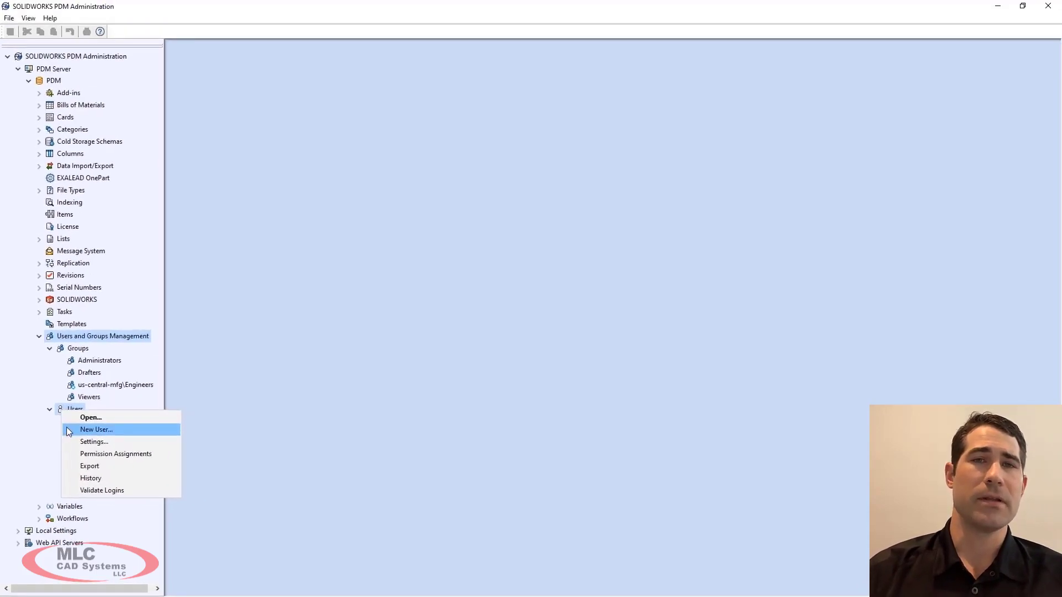
left_click(86, 388)
left_click(409, 265)
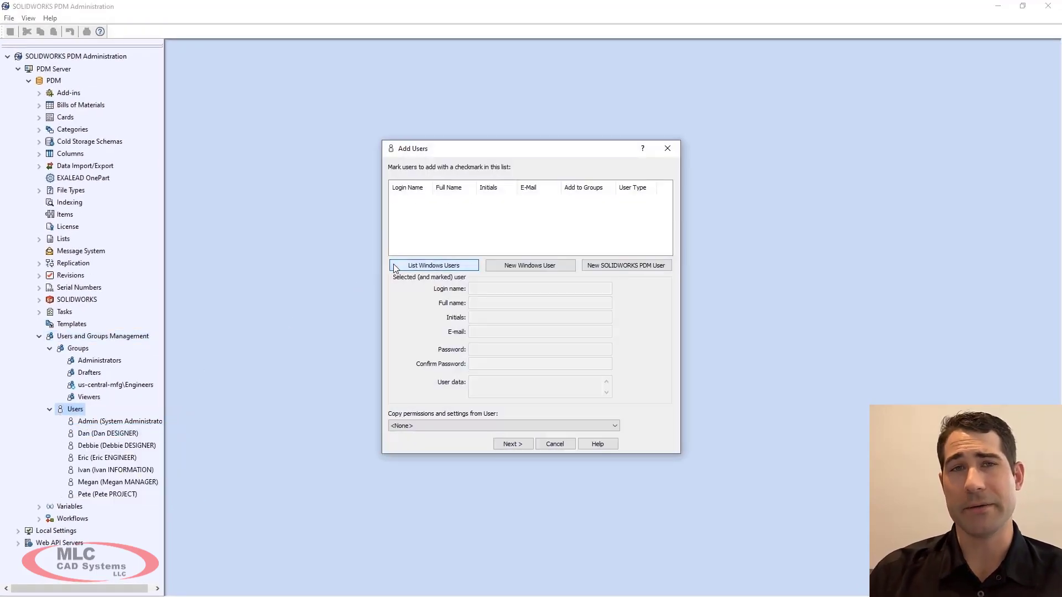
left_click(396, 199)
left_click(506, 443)
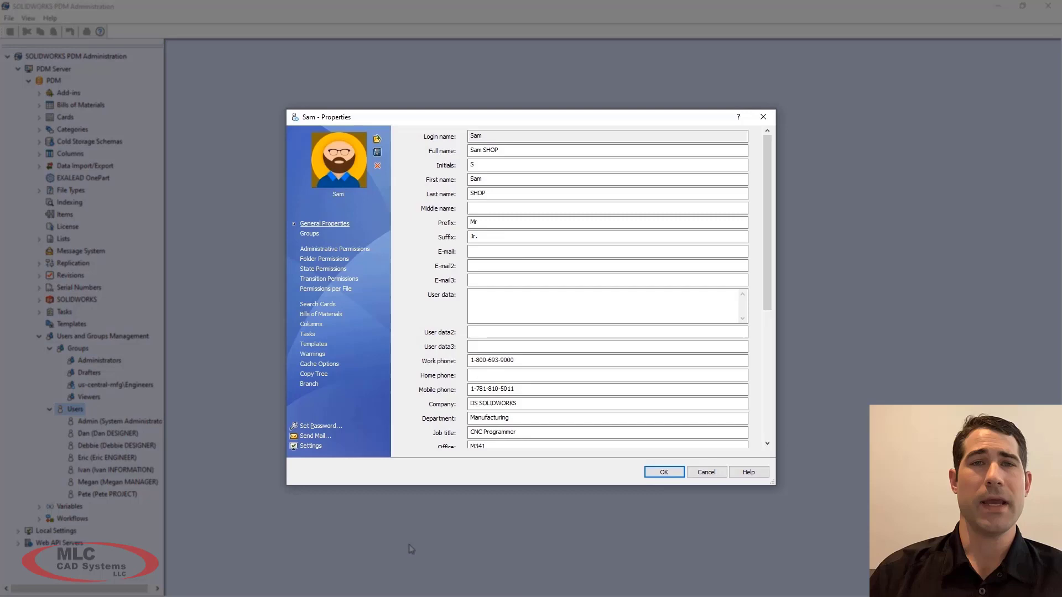
mouse_move(768, 283)
left_mouse_down()
mouse_move(767, 426)
mouse_move(770, 285)
mouse_move(774, 293)
left_mouse_up()
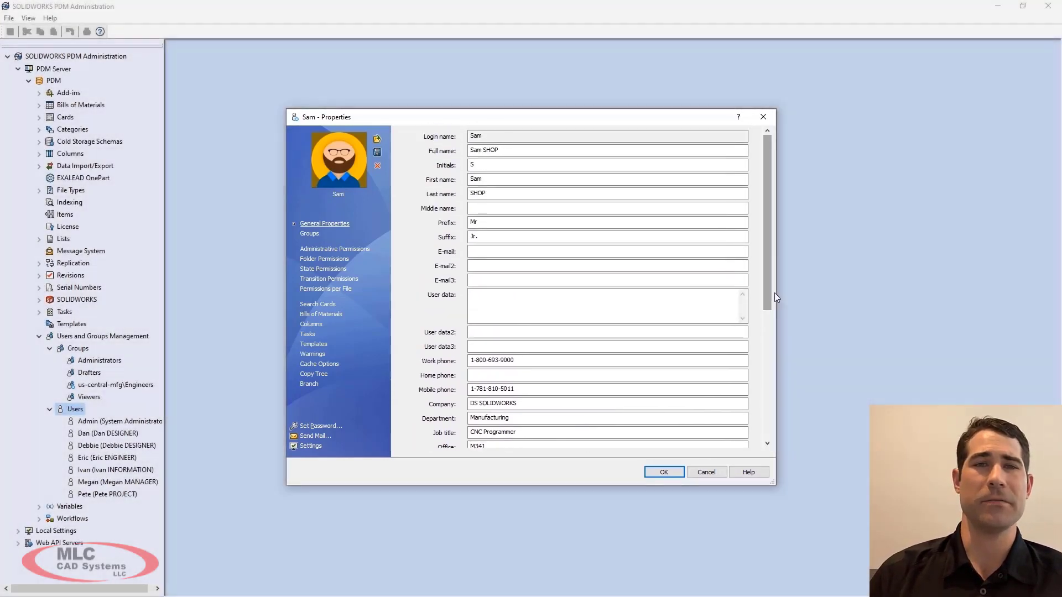
Save the supplier user, rename the group Engineers, and block state changes for detailing-mode drawings
left_click(663, 473)
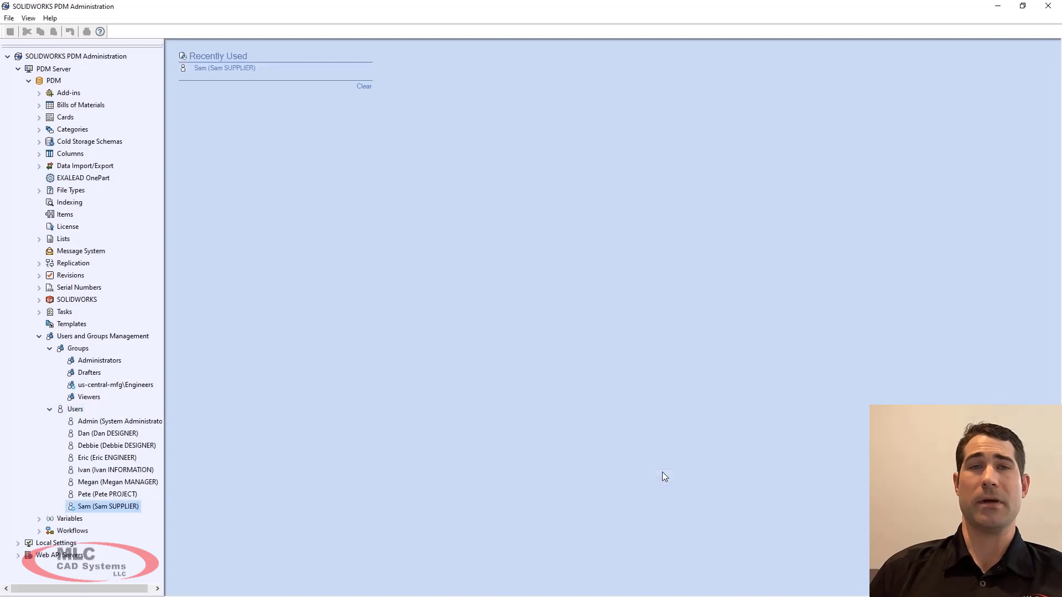
right_click(75, 387)
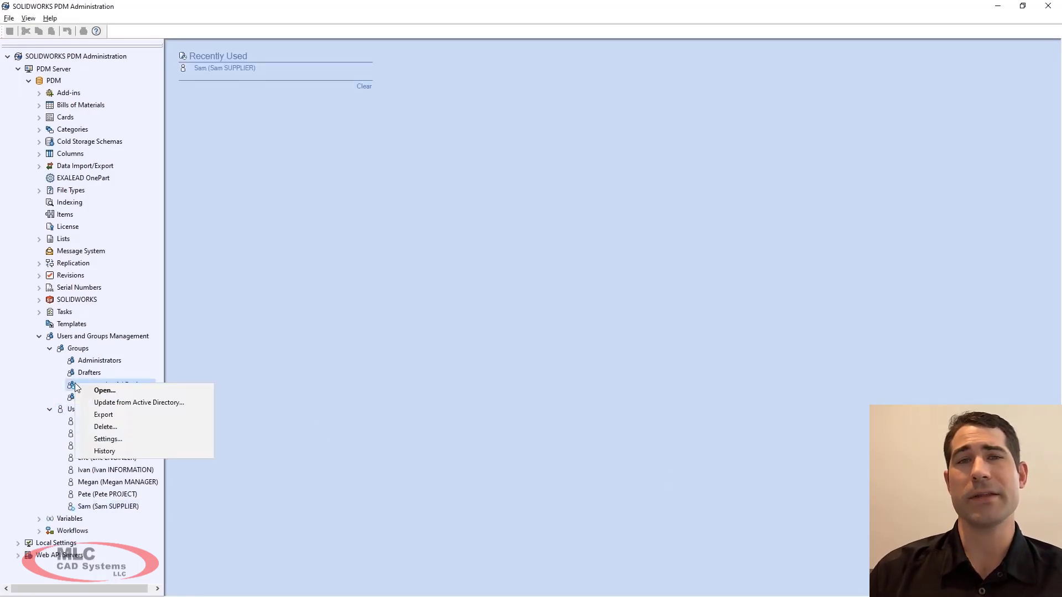
left_click(78, 389)
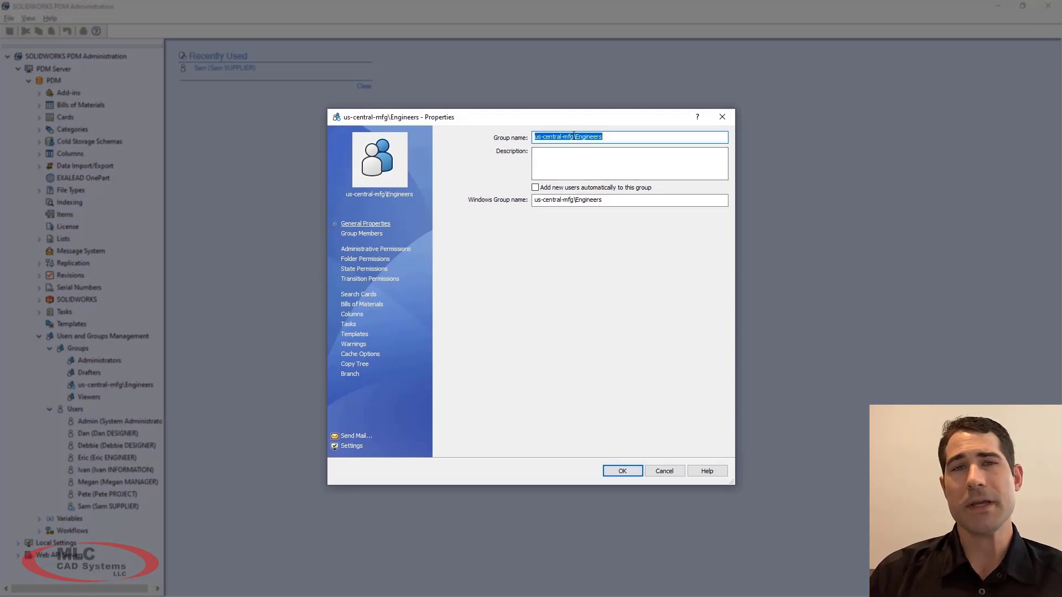
left_click_drag(574, 136, 538, 140)
key("BackSpace")
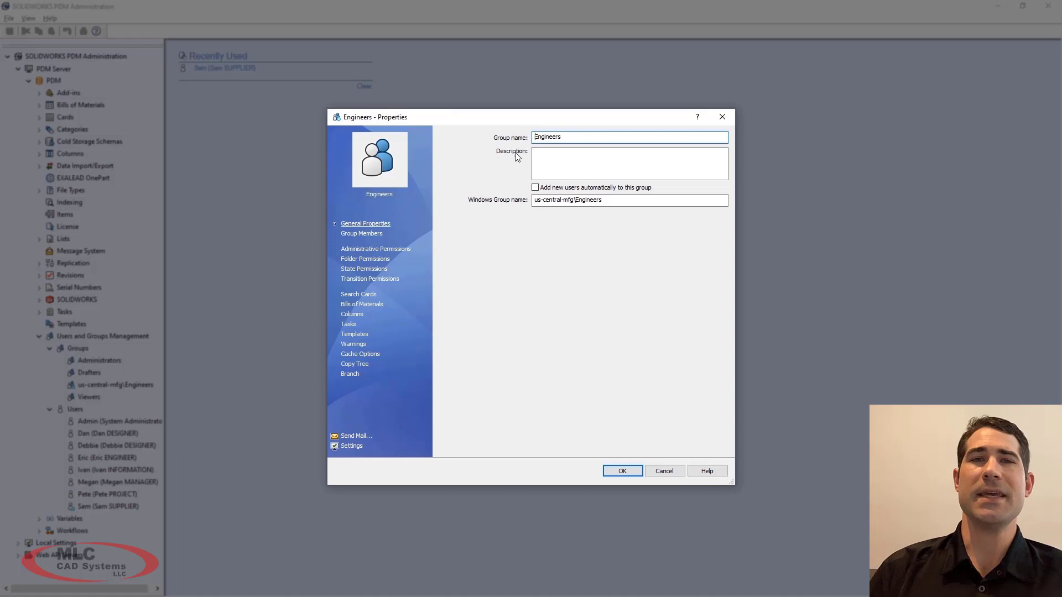
left_click(353, 344)
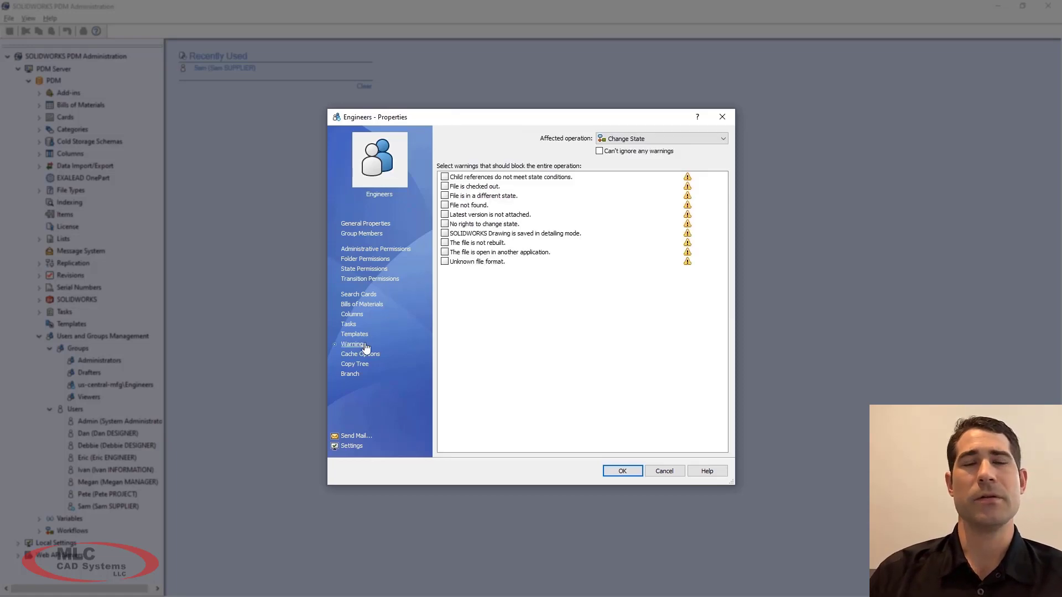
left_click(444, 233)
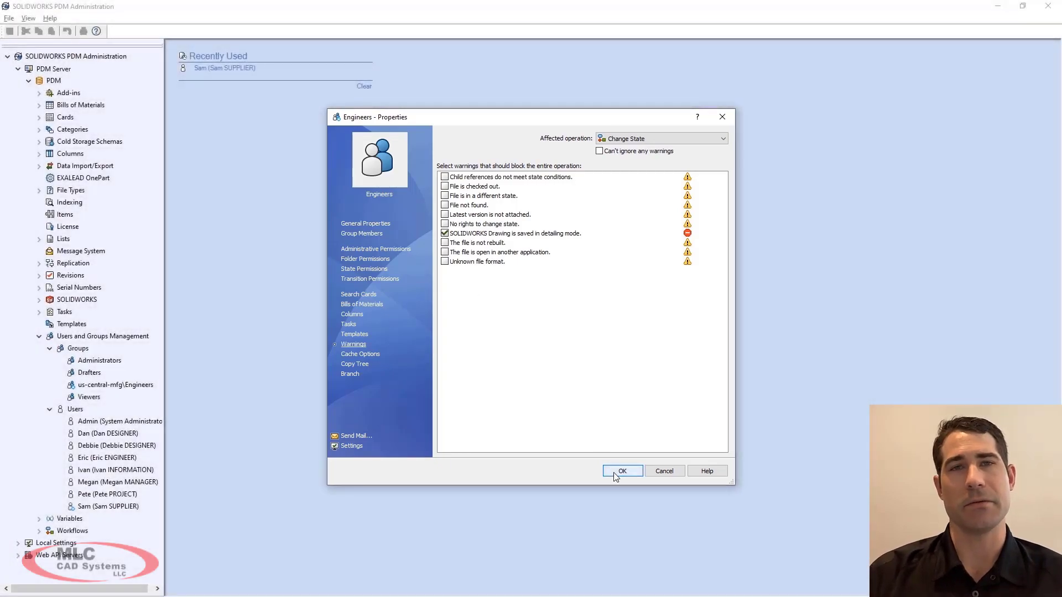
Save the group changes and widen the data card's Check2 checkbox
left_click(613, 474)
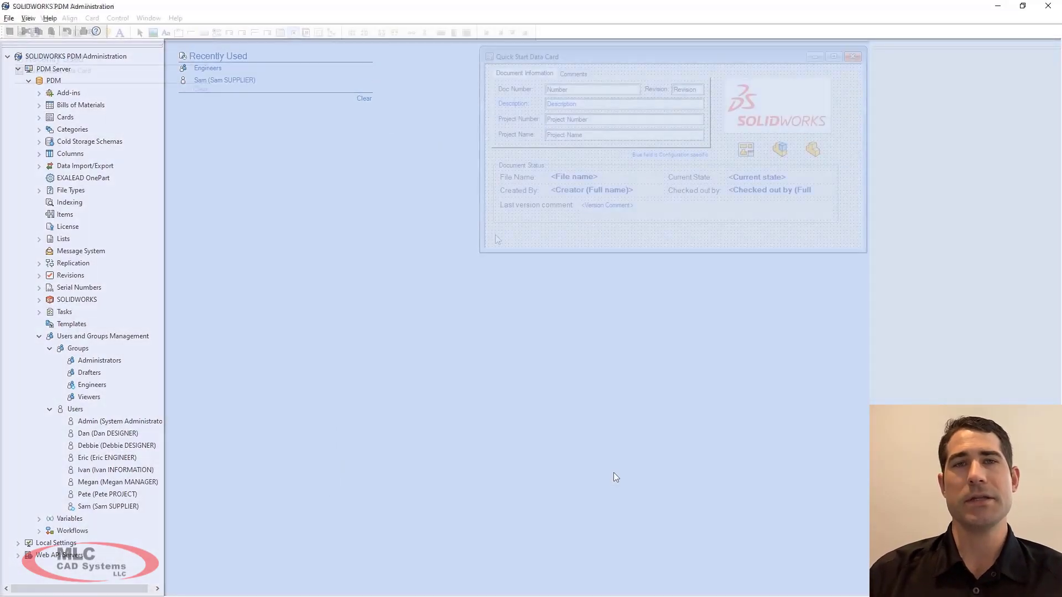
left_click(495, 237)
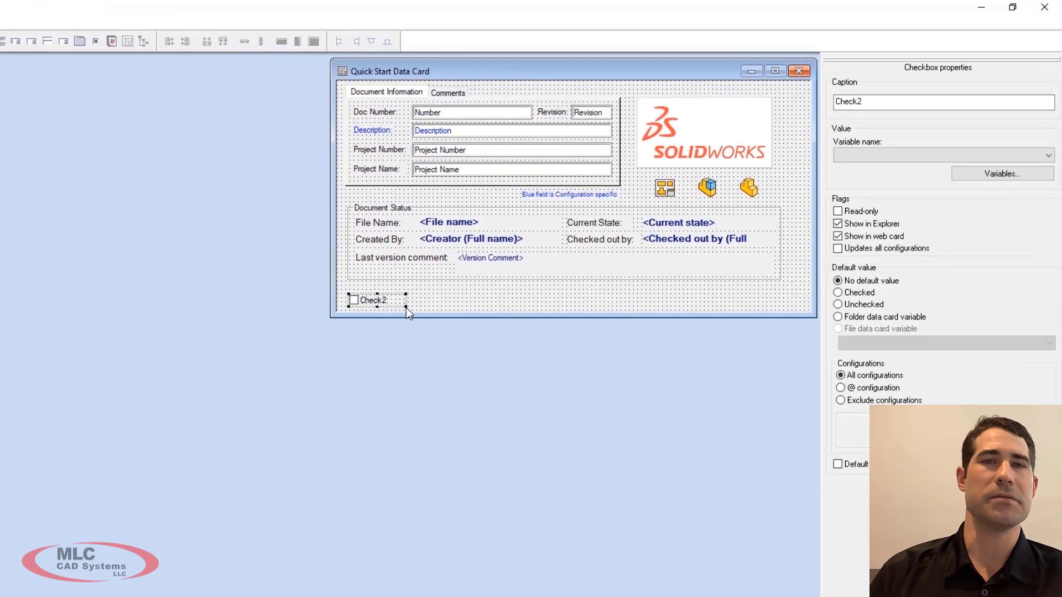
left_click_drag(405, 308, 457, 310)
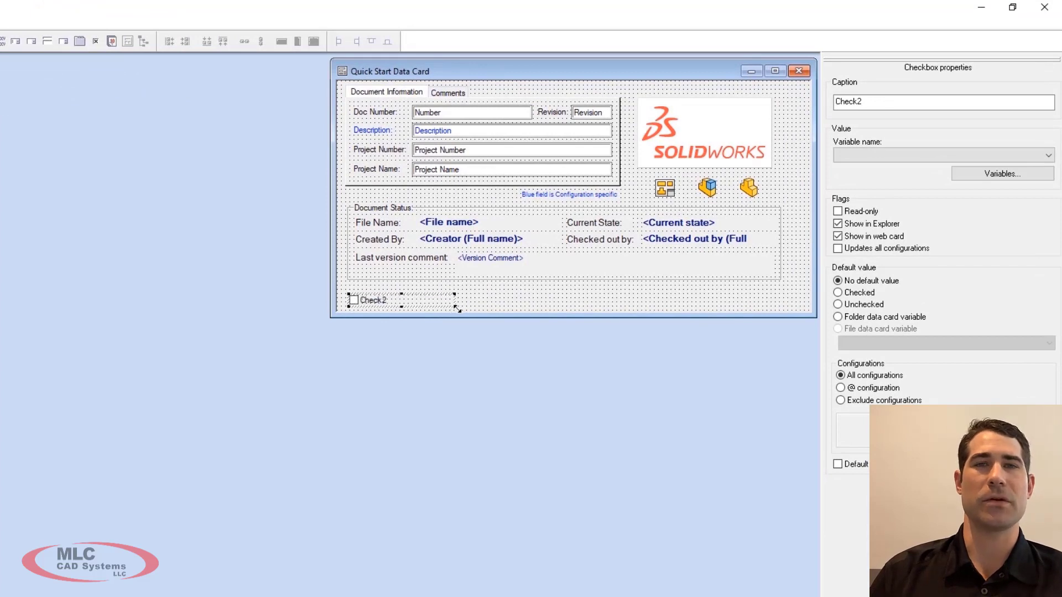
Caption the checkbox 'Saved In Detailing Mode' and link it to variable _SW_Detailing_Mode_
double_click(869, 100)
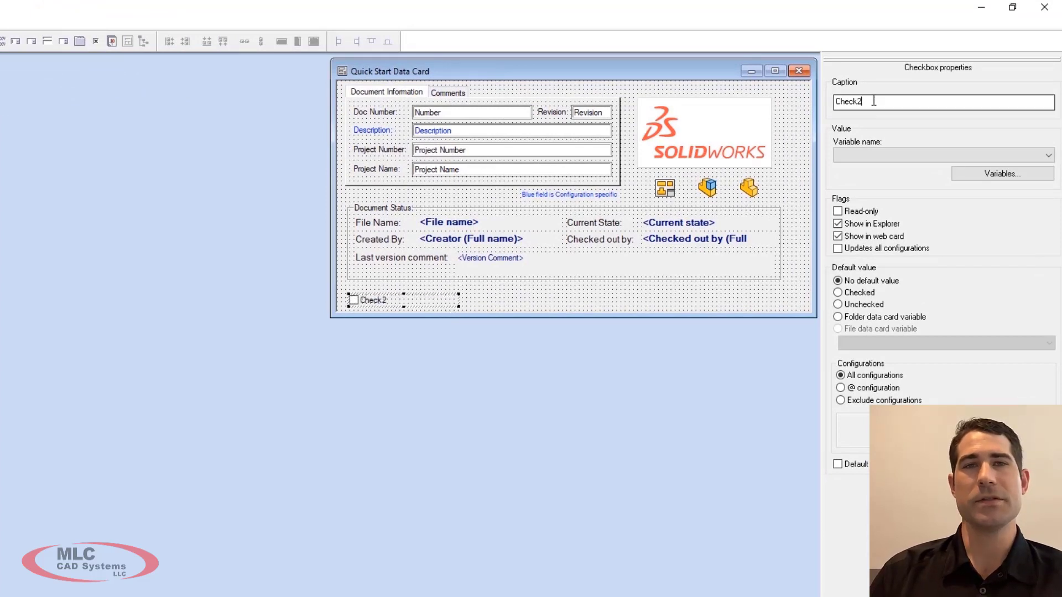
type("Saved In Detailing Mode")
left_click(843, 154)
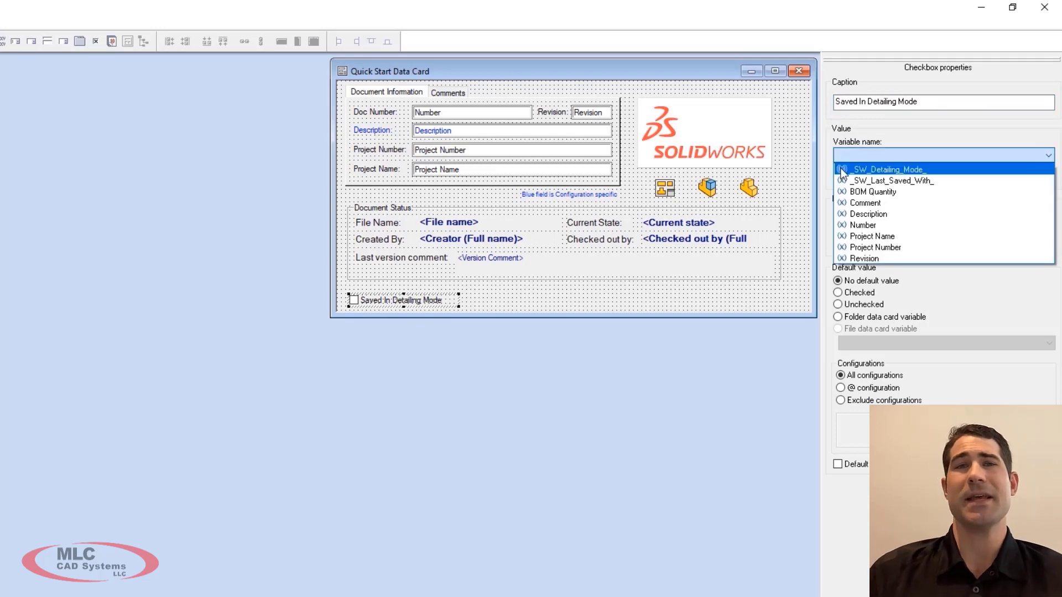
left_click(879, 169)
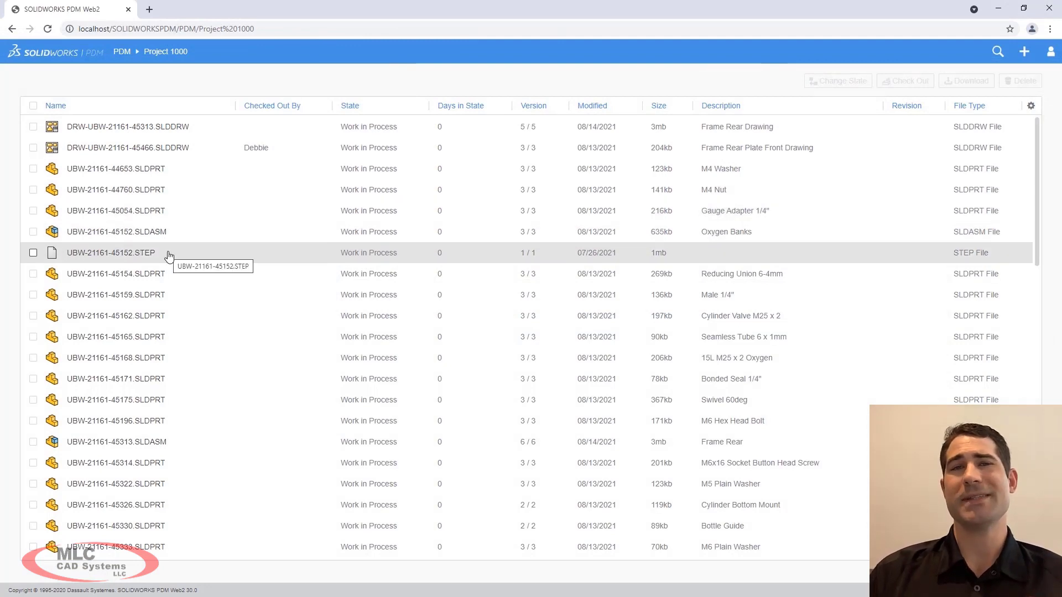
Preview UBW-21161-45152.STEP in 3D and explode the tank assembly apart
left_click(168, 256)
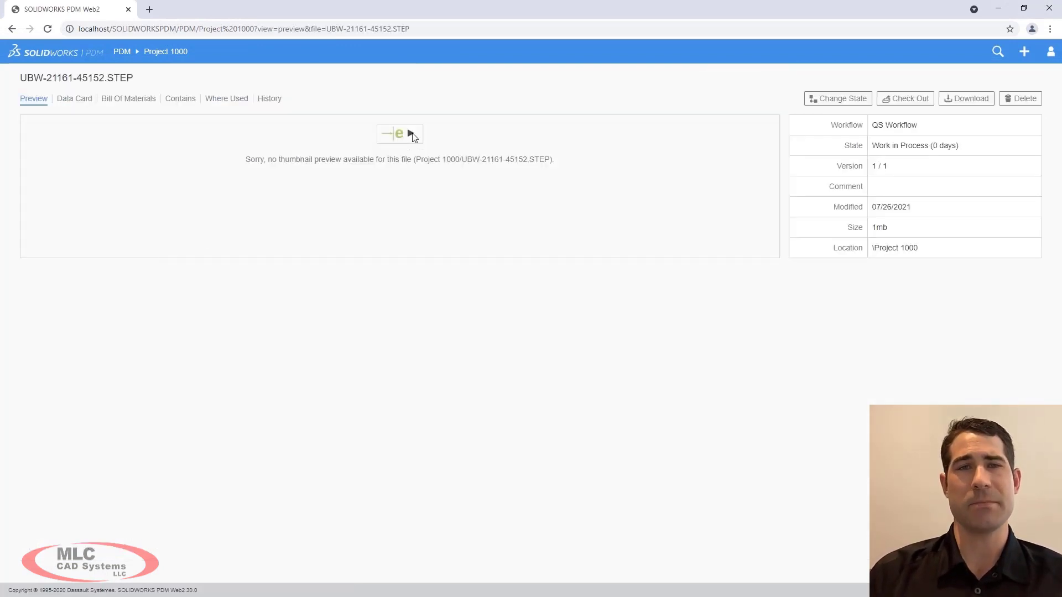
left_click(412, 136)
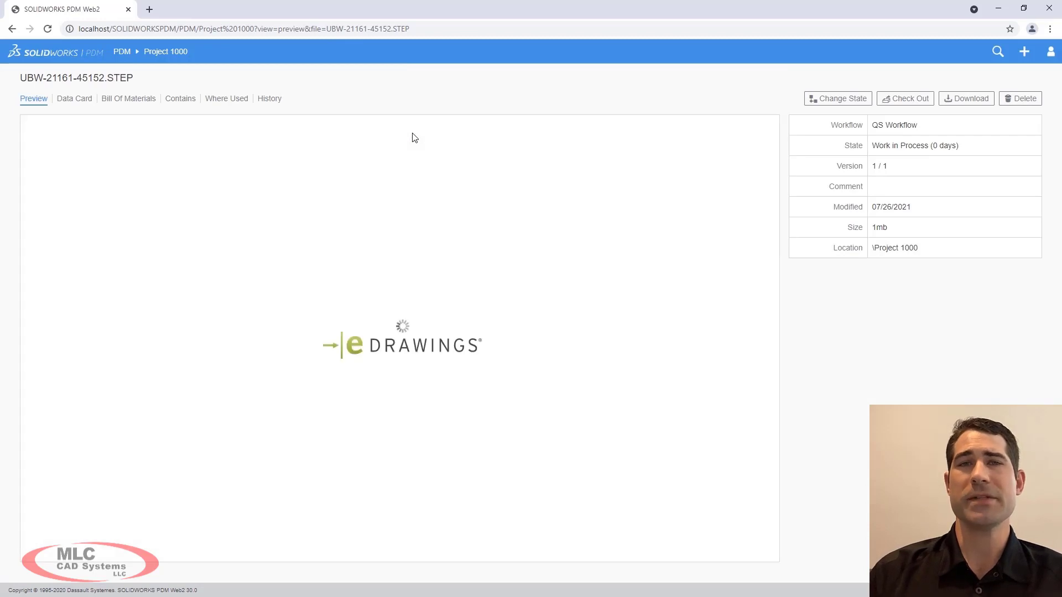
middle_click_drag(412, 140, 232, 296)
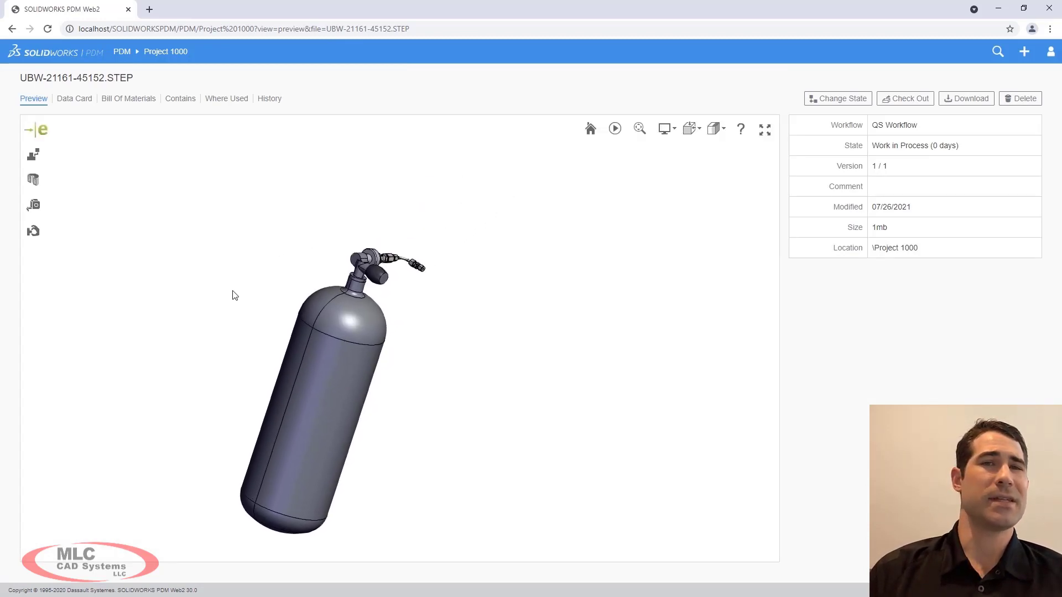
left_click(34, 154)
left_click(60, 243)
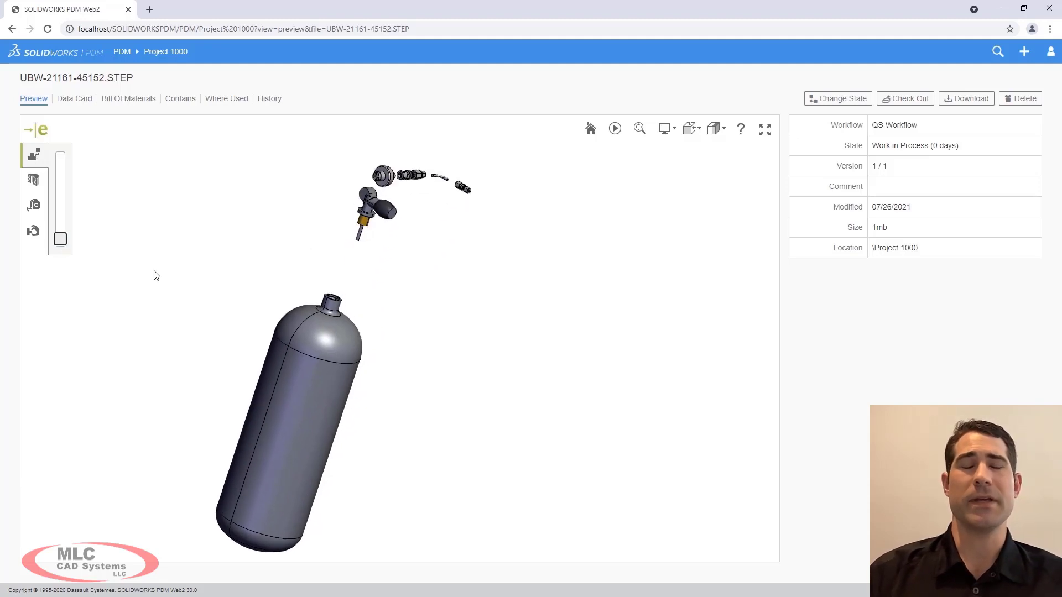
mouse_move(228, 299)
left_mouse_down()
mouse_move(164, 299)
mouse_move(234, 303)
left_mouse_up()
Show the data card of DRW-UBW-21161-45466.SLDDRW from the Project 1000 file list
left_click(177, 51)
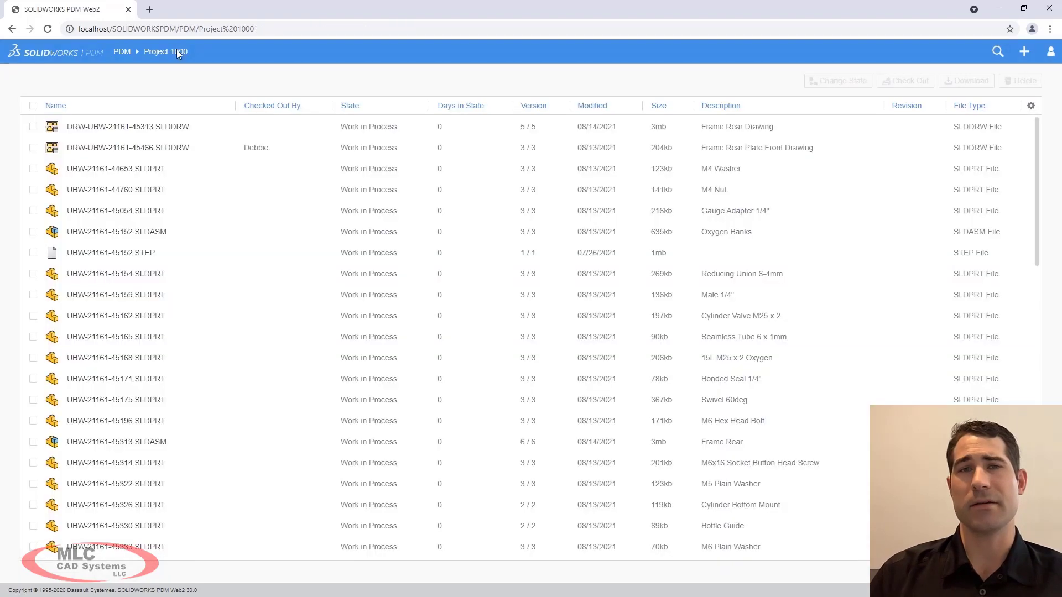
left_click(166, 148)
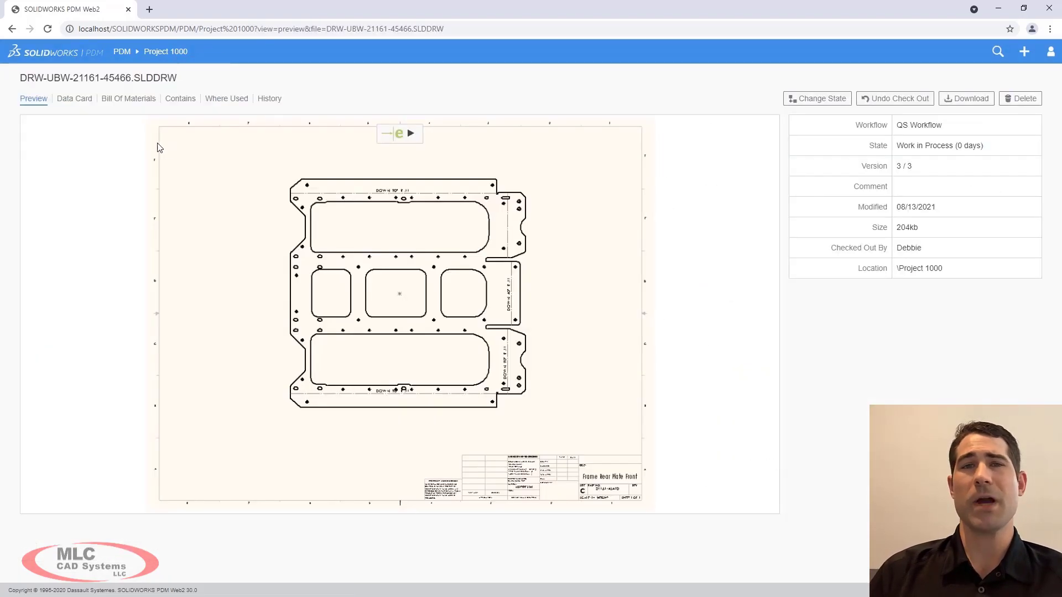
left_click(74, 99)
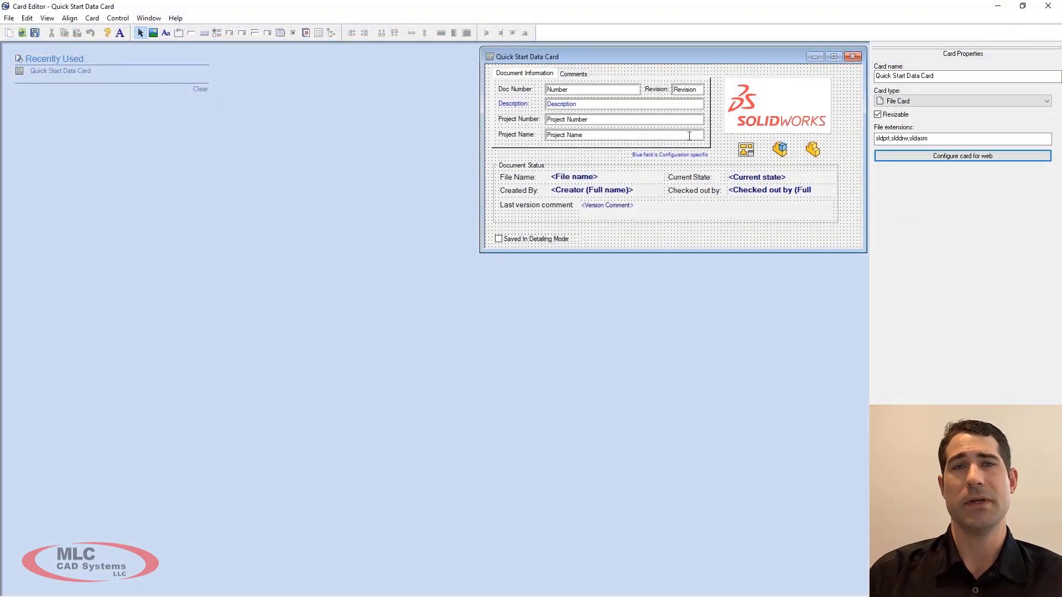
Hide the Project Name field from the web card
left_click(622, 133)
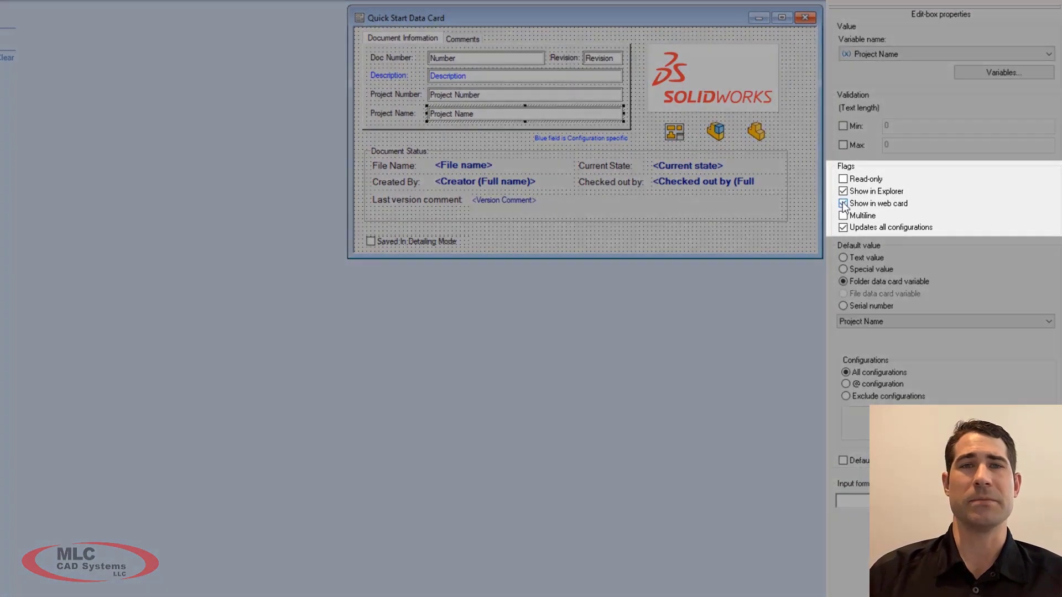
left_click(843, 204)
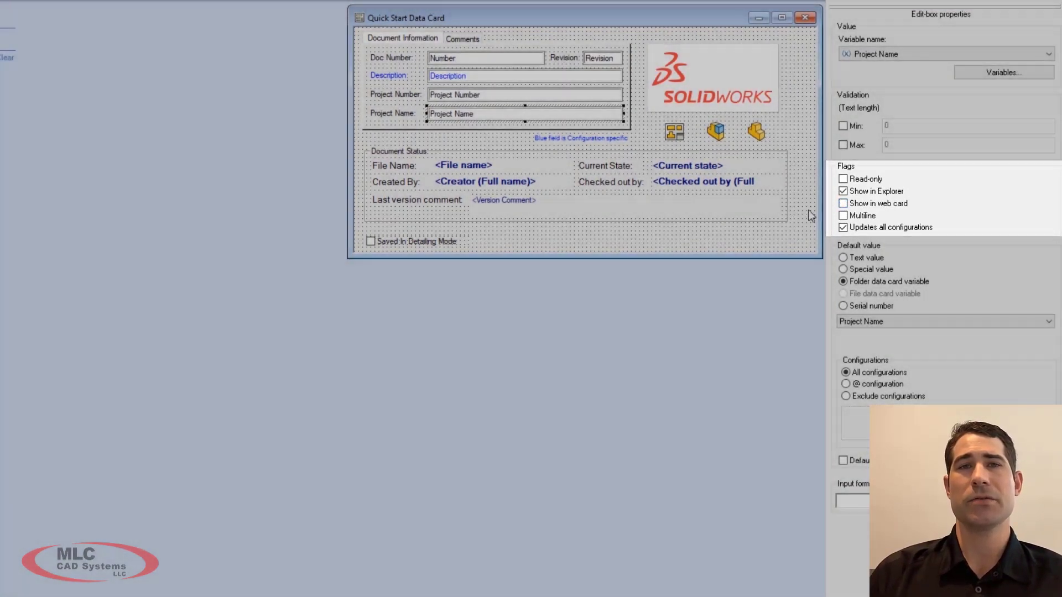
left_click(810, 216)
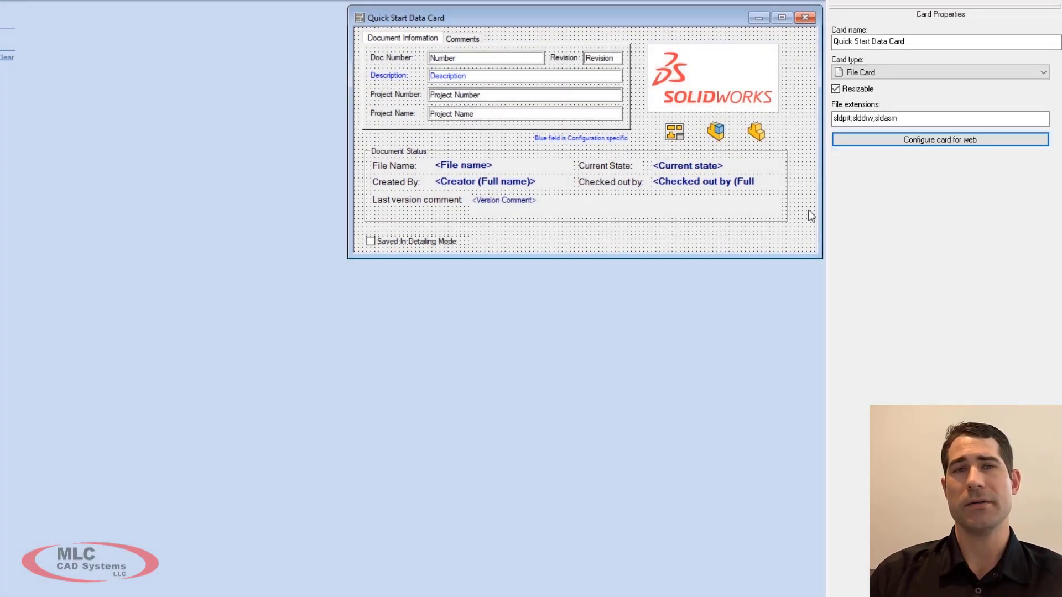
Rename the detailing mode row's web card label to 'Saved In Detailing Mode'
left_click(888, 141)
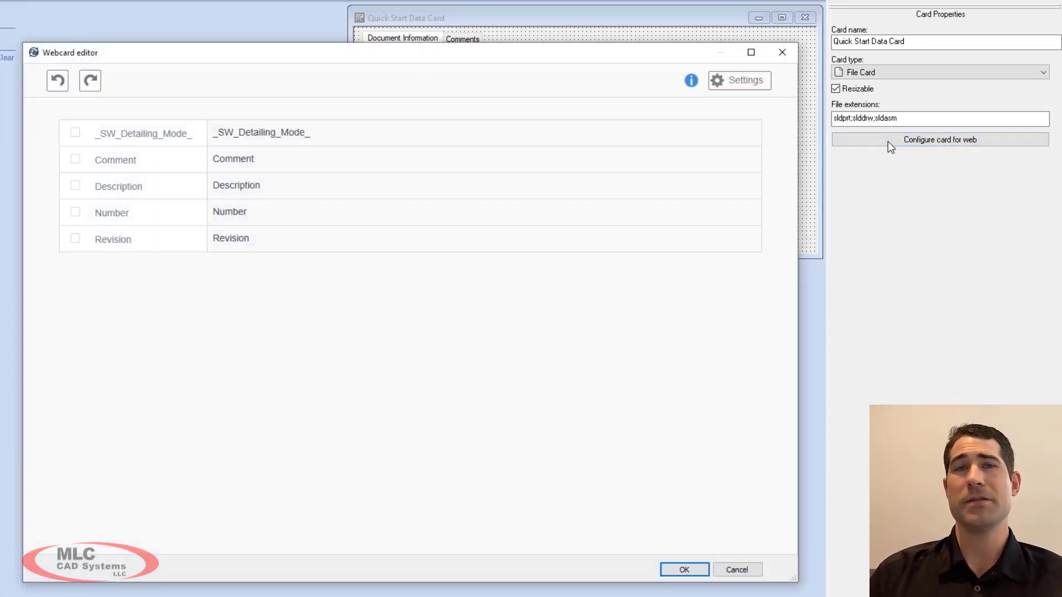
left_click(149, 143)
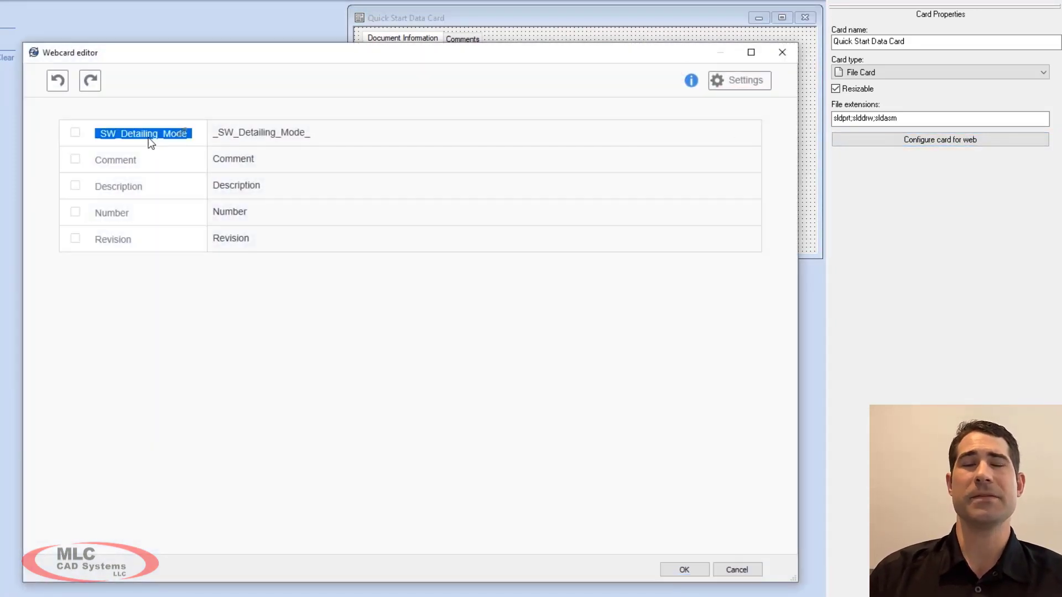
type("Saved In Detailing Mode")
key("Return")
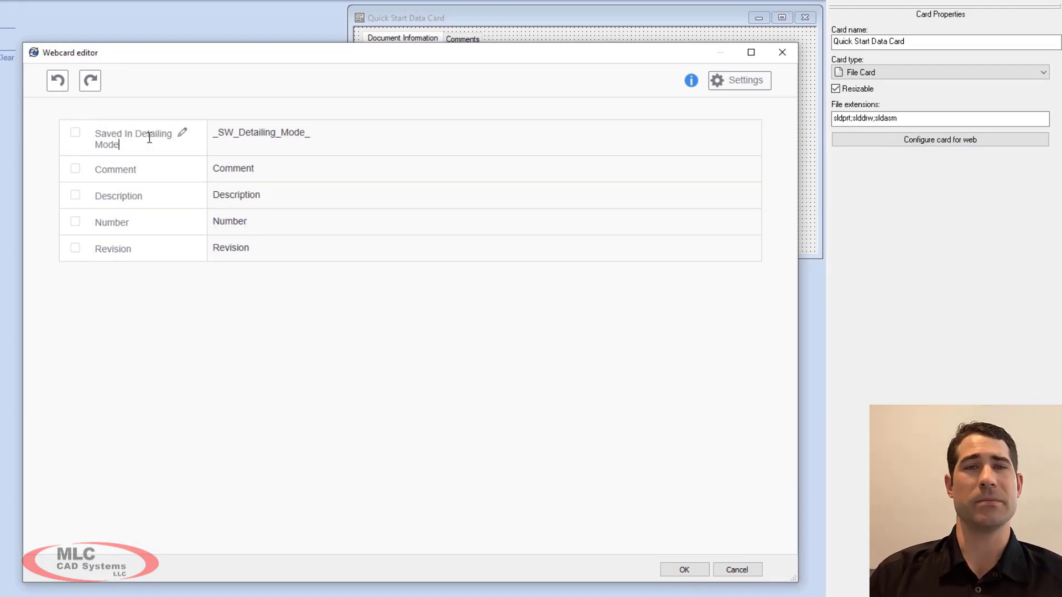
Switch the web card to Tree layout and move Saved In Detailing Mode under Document Status
left_click(715, 83)
left_click(717, 137)
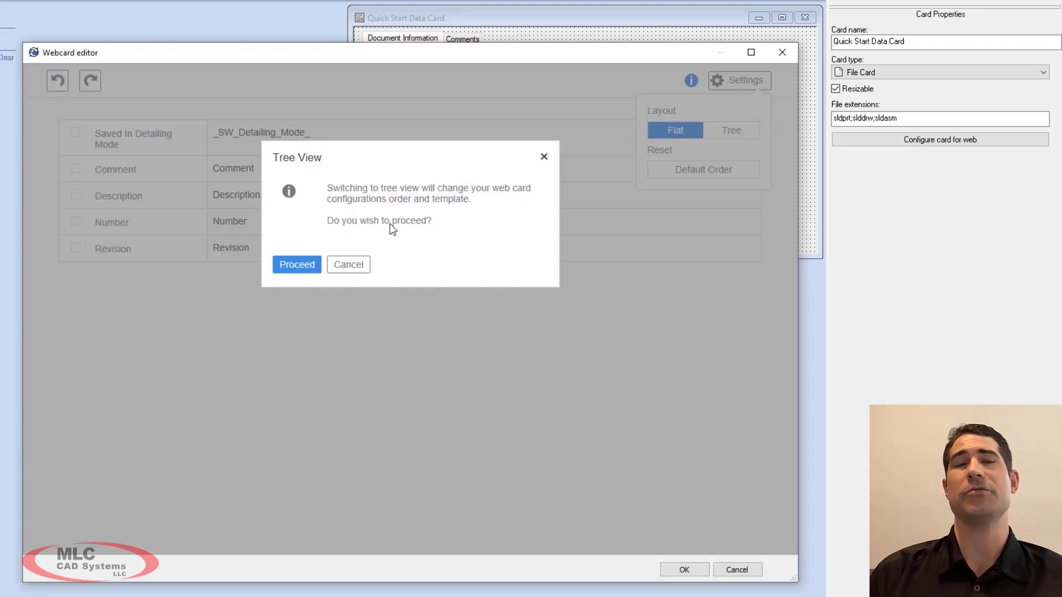
left_click(296, 263)
left_click_drag(237, 128, 257, 347)
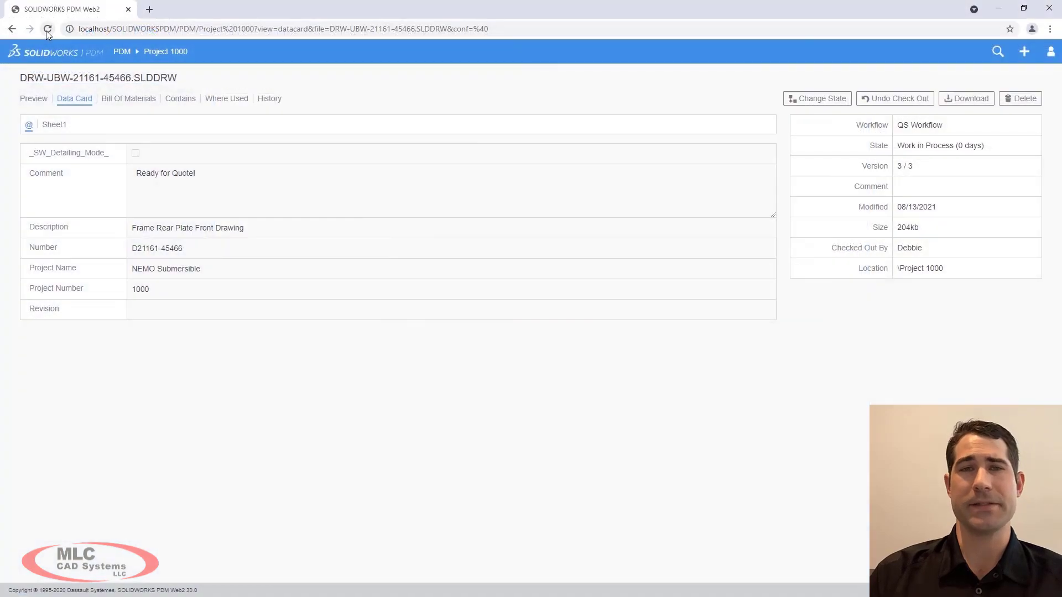
Reload the Web2 page to show the regrouped data card of DRW-UBW-21161-45466.SLDDRW
left_click(46, 31)
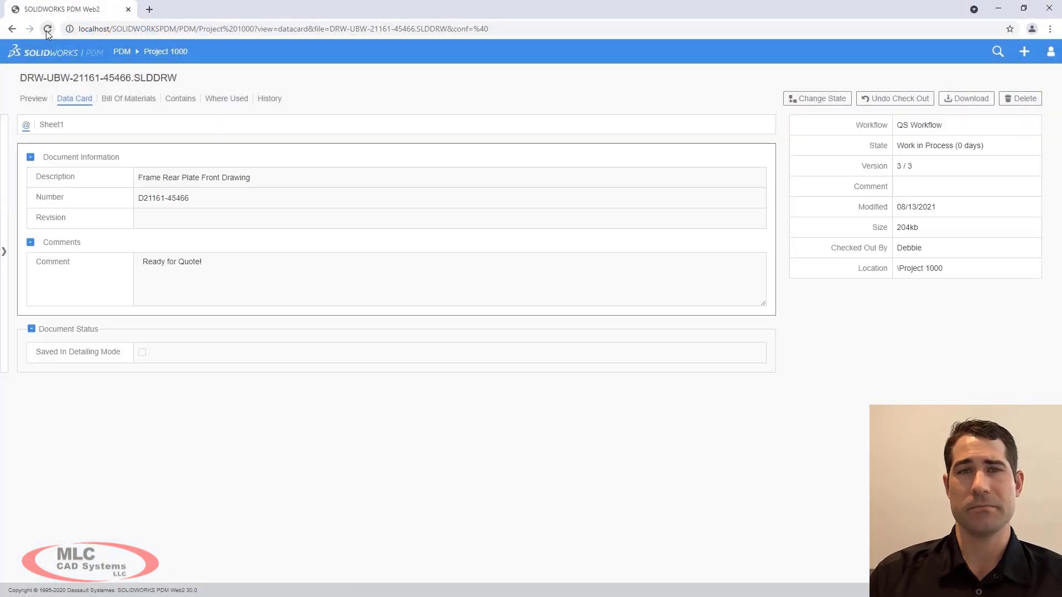